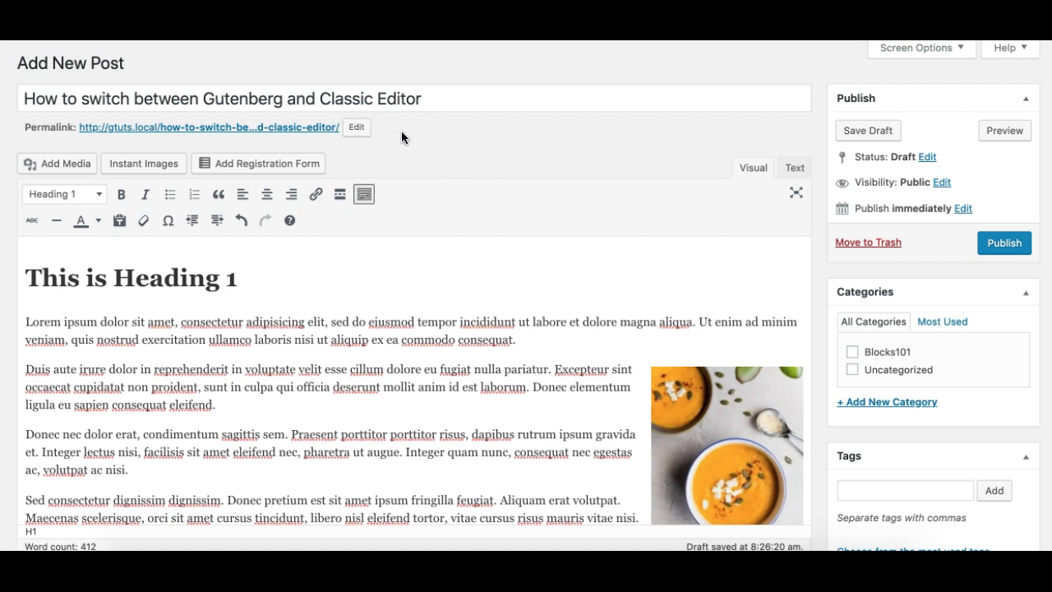
Look through the whole draft post "How to switch between Gutenberg and Classic Editor", from its headings to the image gallery.
scroll(401, 137, down, 1)
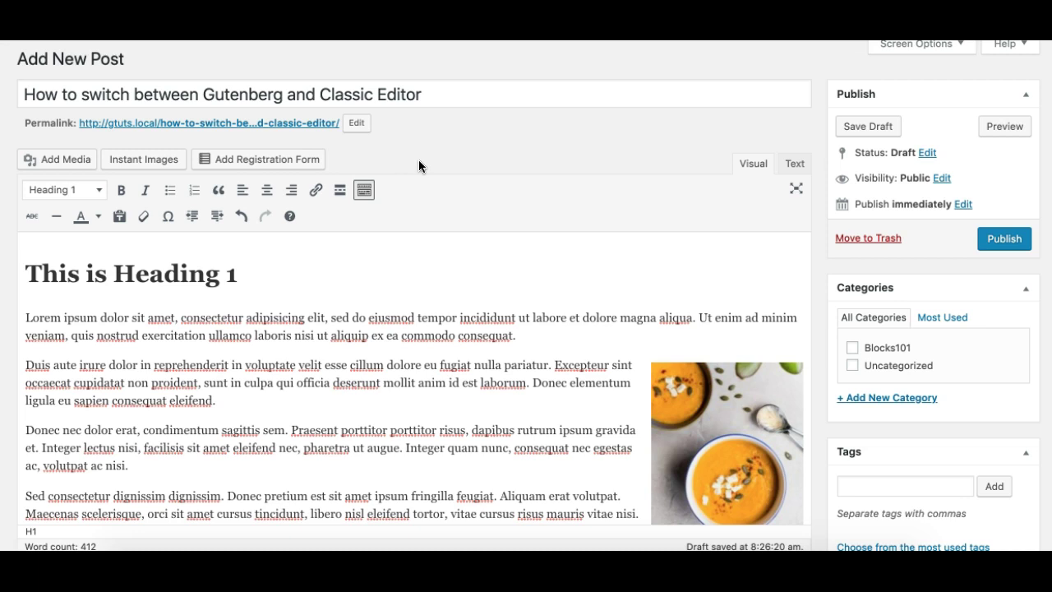
scroll(436, 215, down, 1)
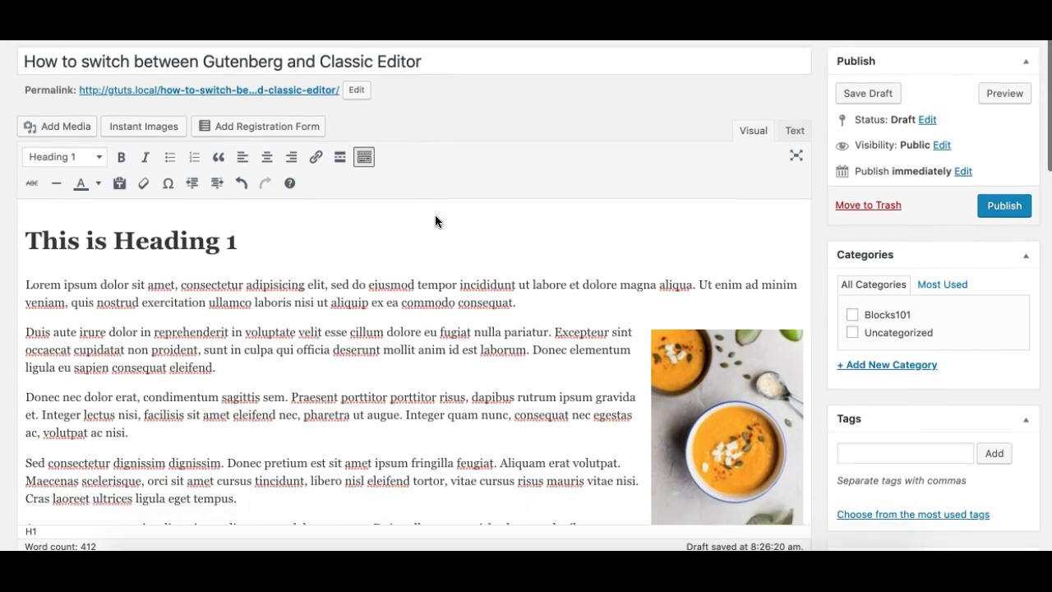
scroll(435, 215, up, 1)
scroll(435, 215, down, 3)
scroll(435, 220, down, 10)
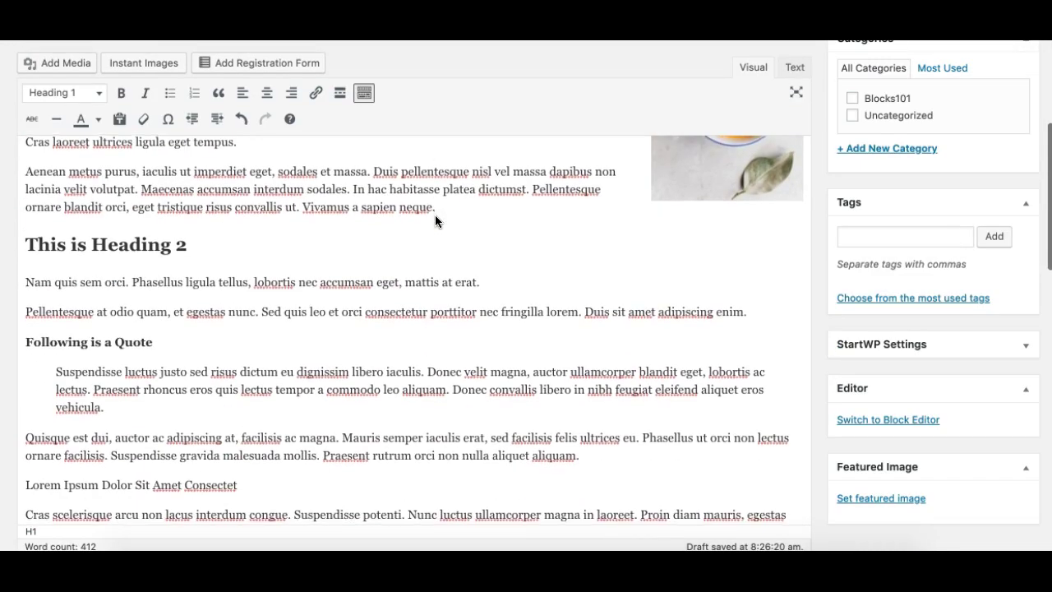
scroll(414, 292, down, 10)
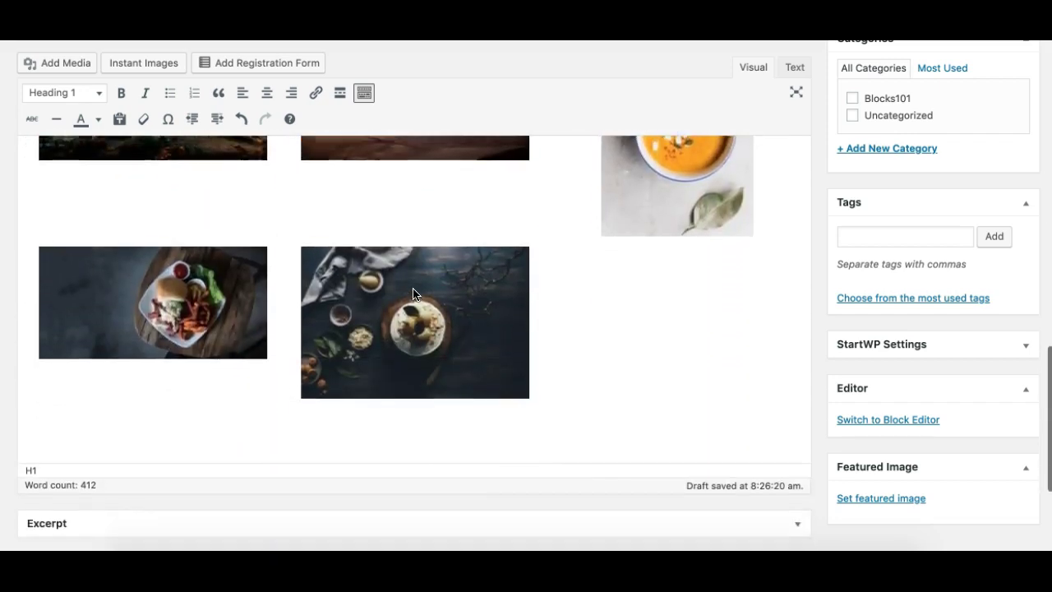
scroll(413, 292, up, 6)
scroll(413, 293, up, 10)
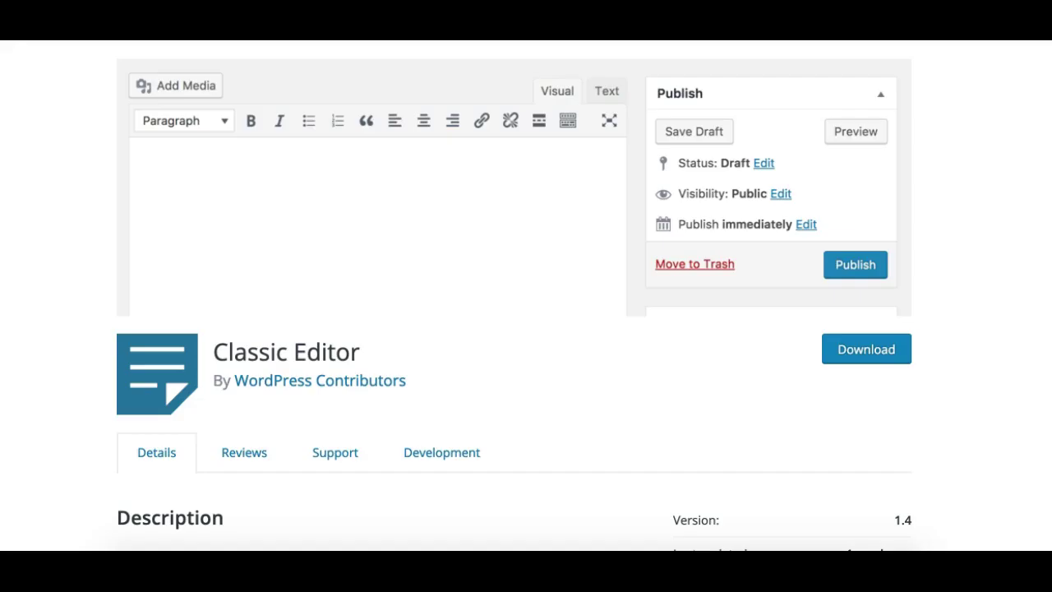
Switch to the Classic Editor plugin page and read its description, including the list of features the plugin adds.
scroll(288, 238, up, 1)
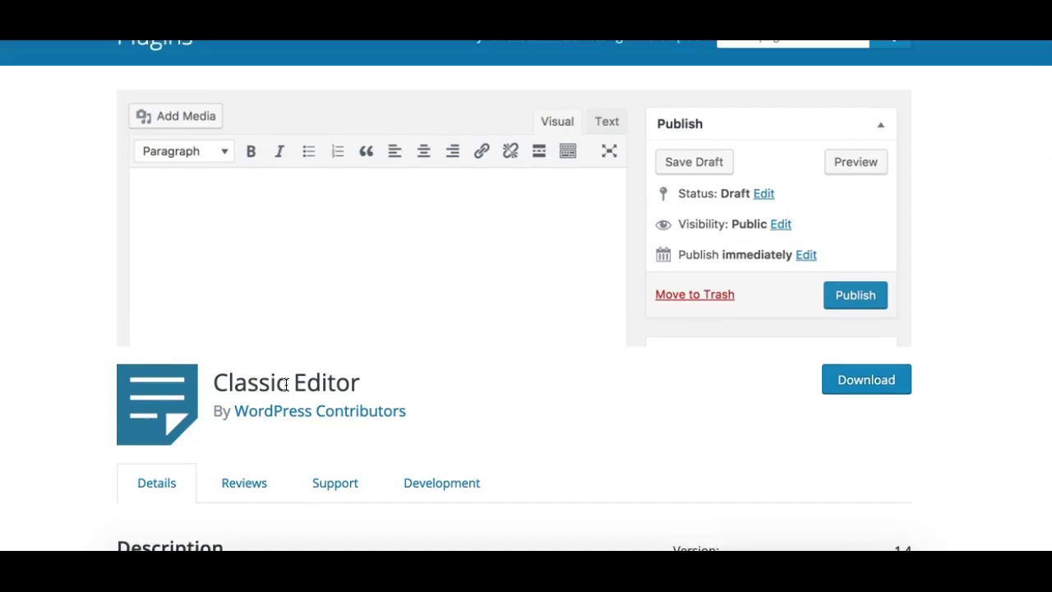
scroll(285, 384, up, 1)
scroll(284, 384, down, 2)
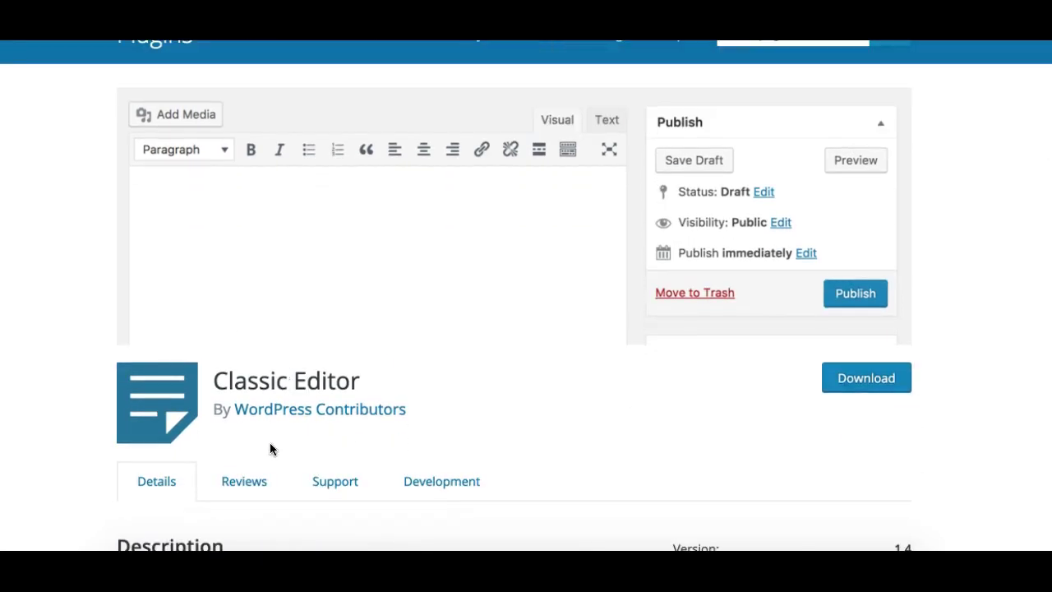
scroll(270, 445, down, 3)
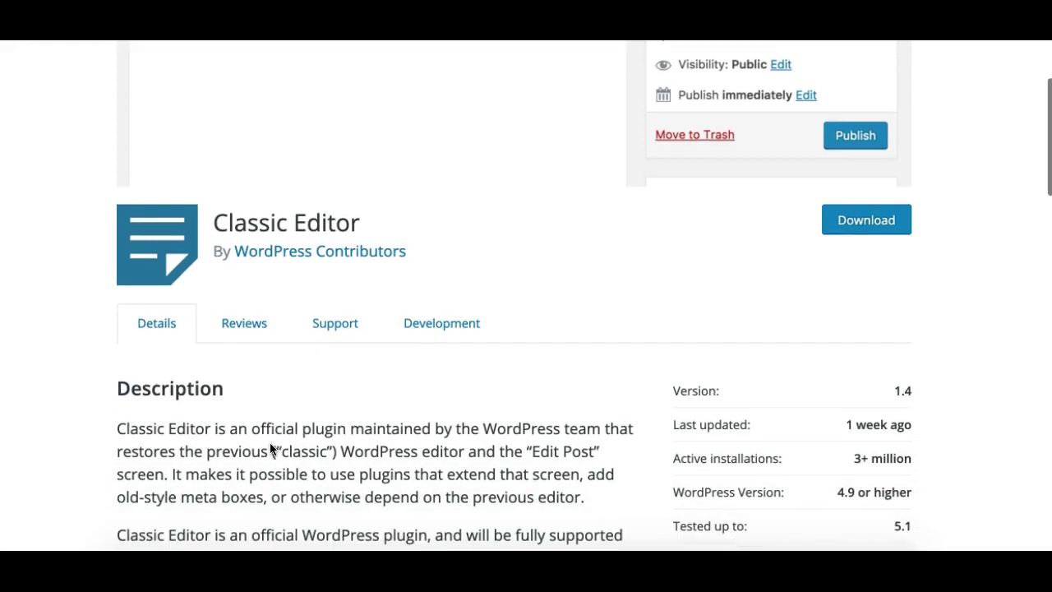
scroll(271, 444, down, 3)
scroll(270, 444, down, 3)
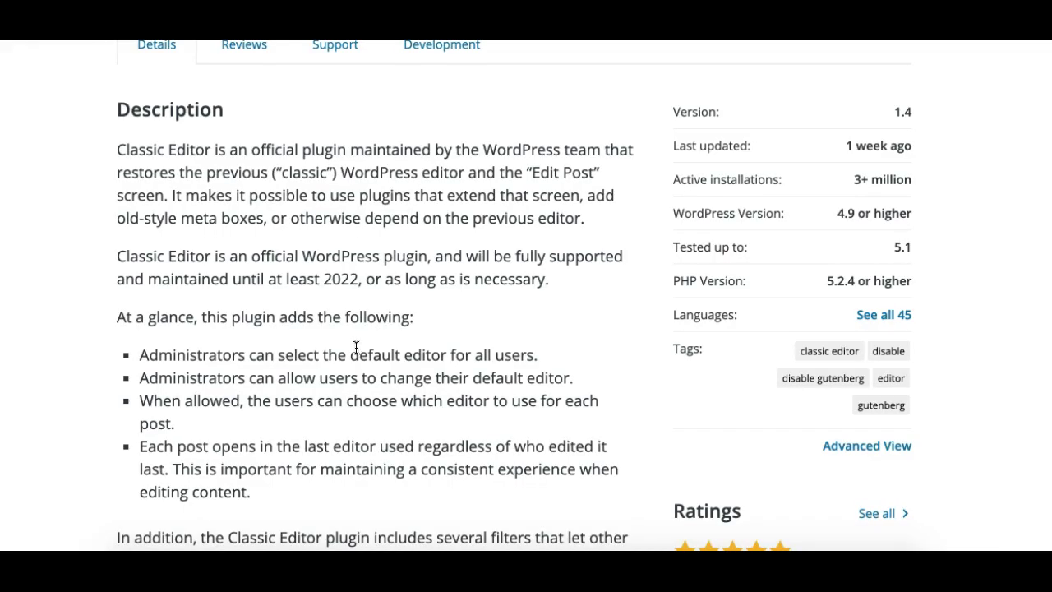
scroll(305, 348, down, 1)
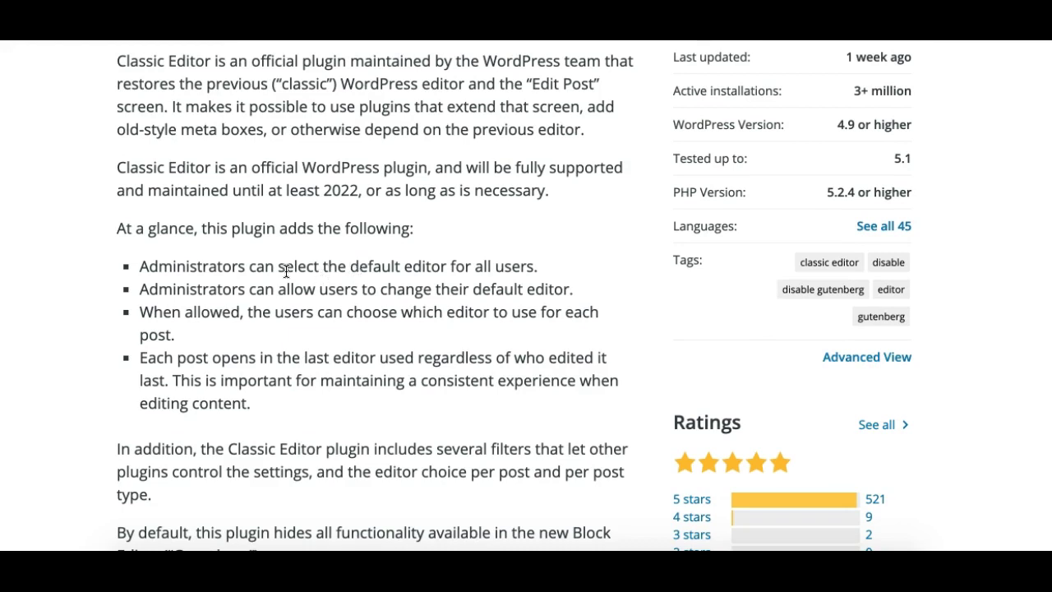
drag(143, 267, 330, 395)
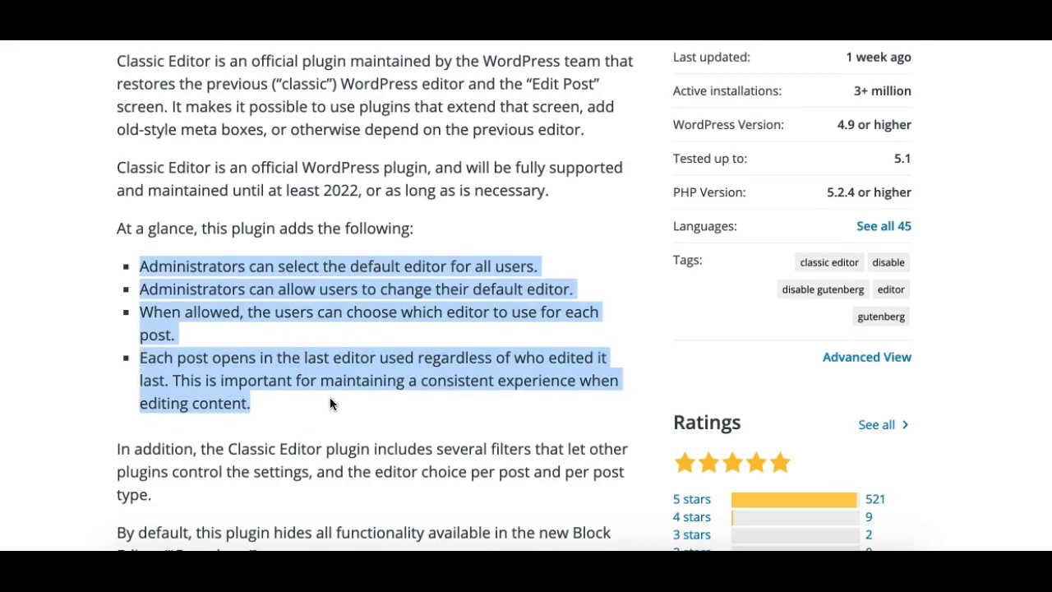
click(328, 423)
scroll(361, 426, down, 3)
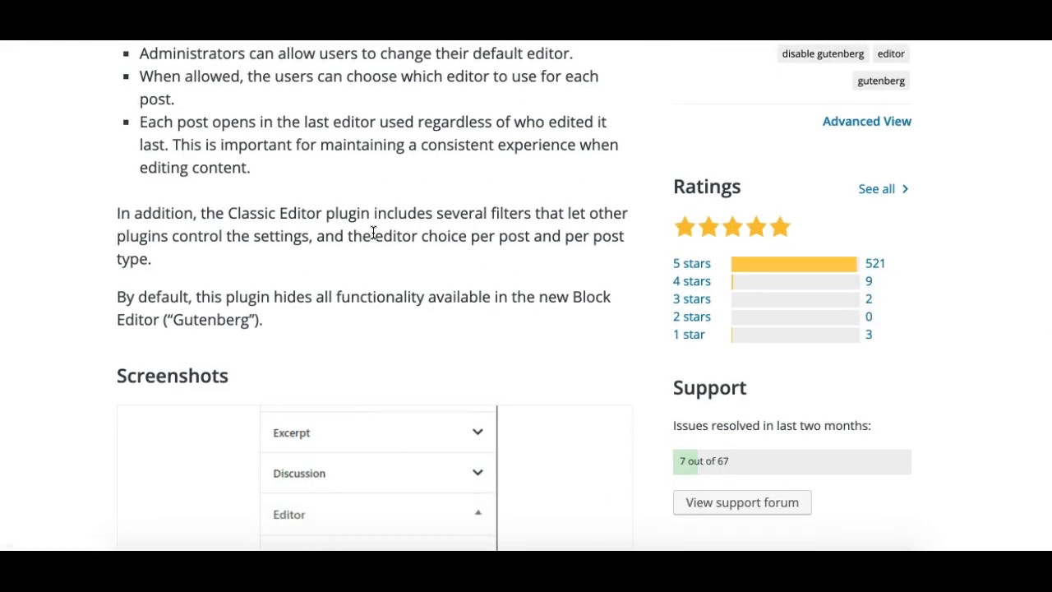
View the plugin's screenshots of the links for switching to the Block Editor and Classic Editor, and of the Profile settings.
scroll(372, 235, down, 3)
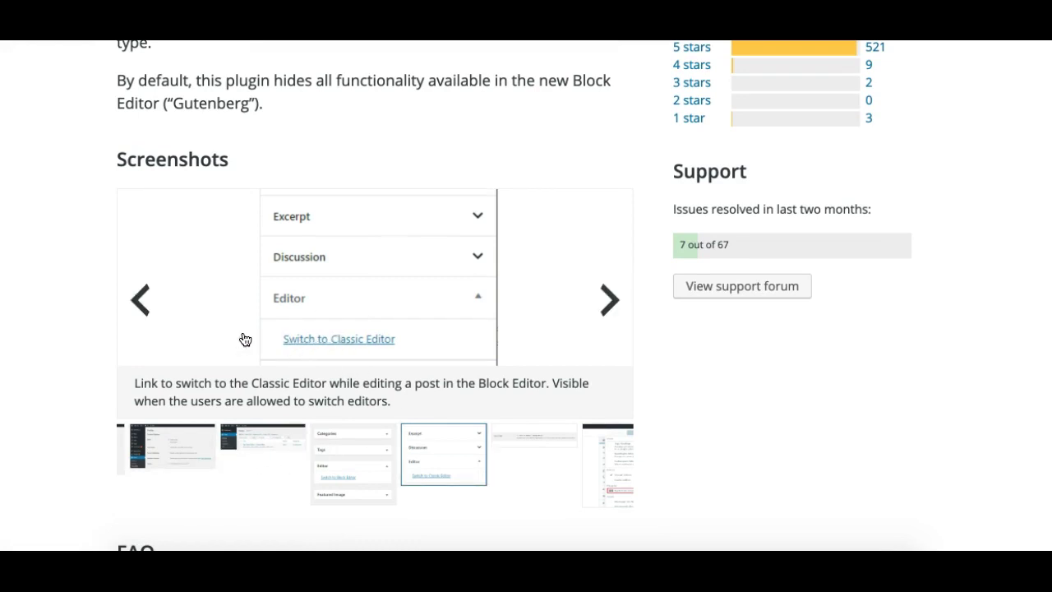
click(141, 306)
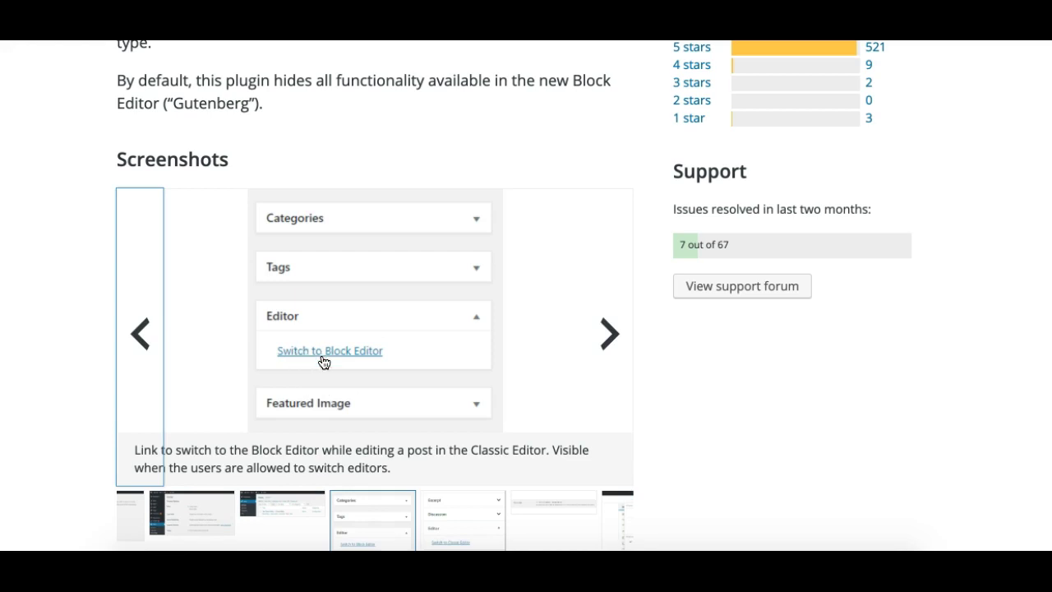
scroll(341, 373, down, 1)
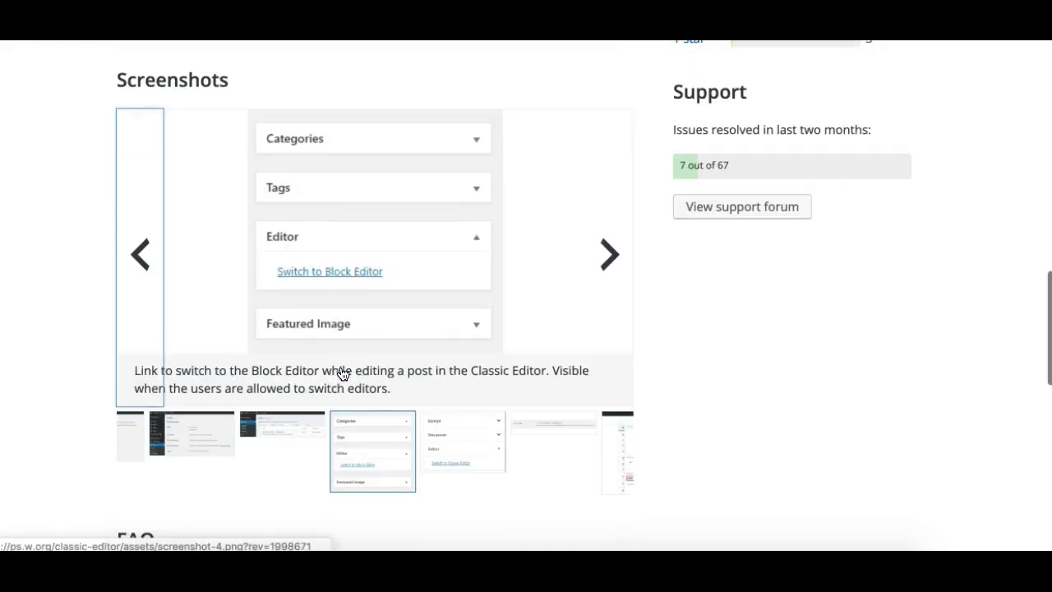
click(593, 273)
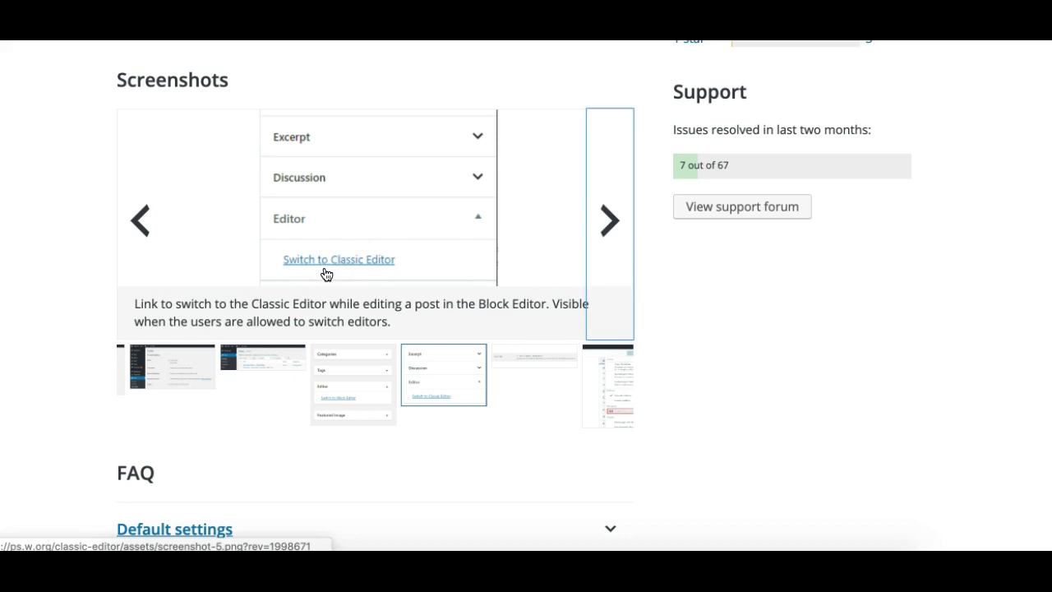
click(192, 366)
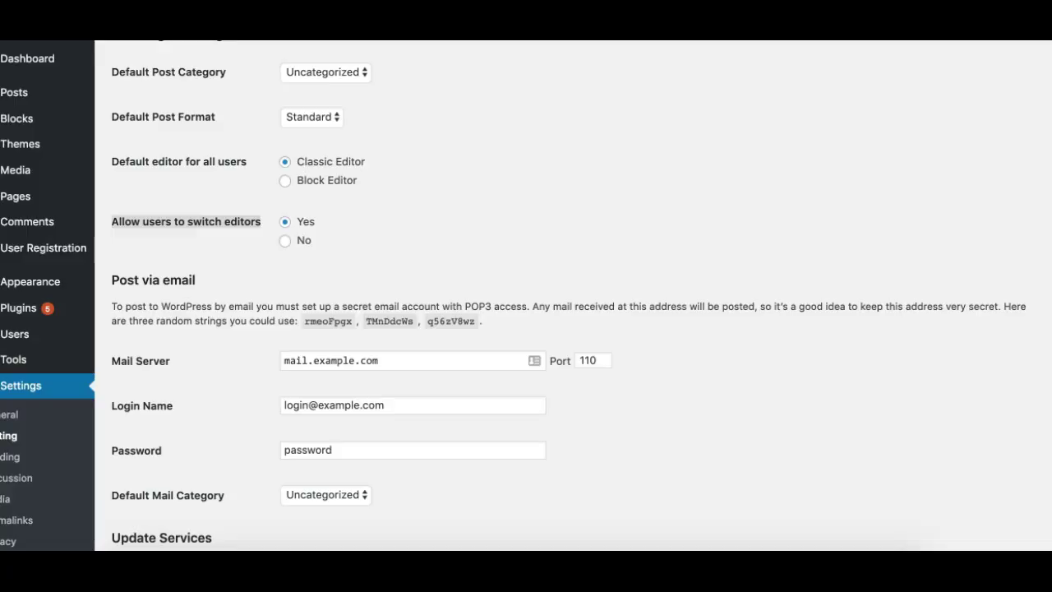
Check the default editor for all users and the option allowing users to switch editors in the site's Writing Settings.
scroll(315, 191, up, 1)
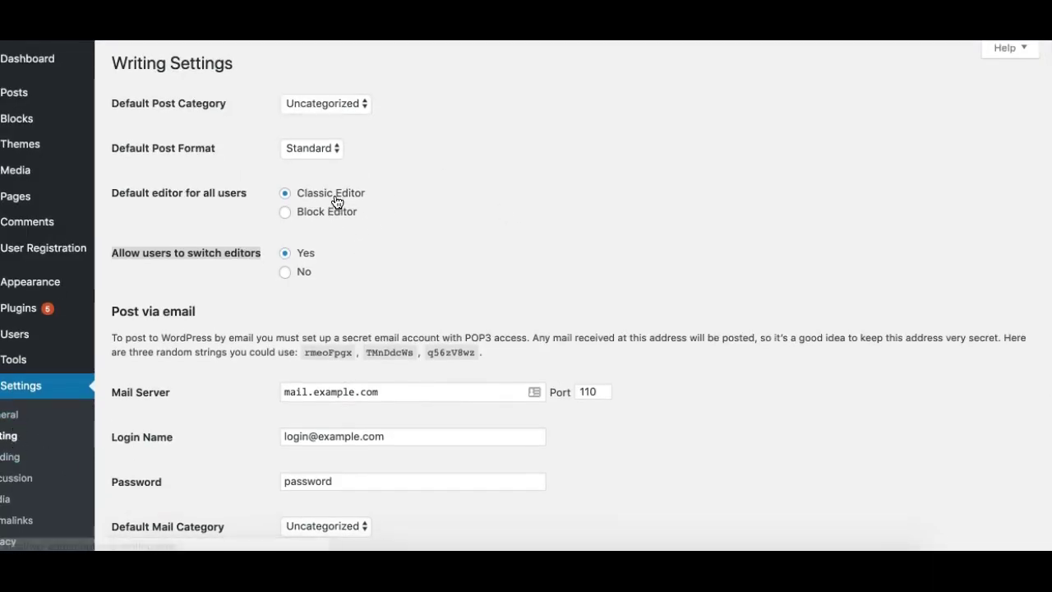
click(404, 173)
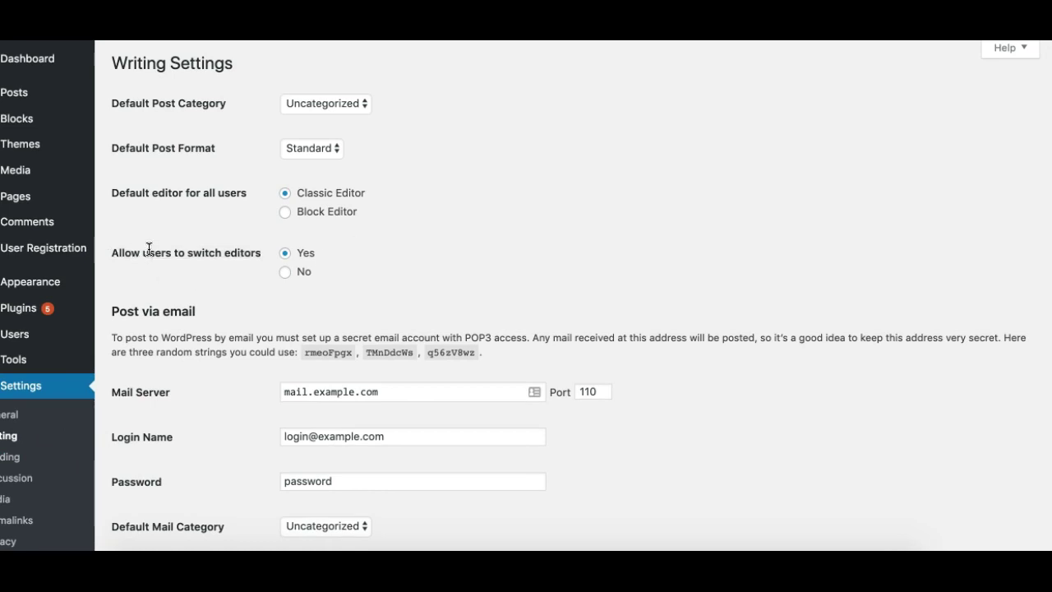
drag(112, 252, 252, 253)
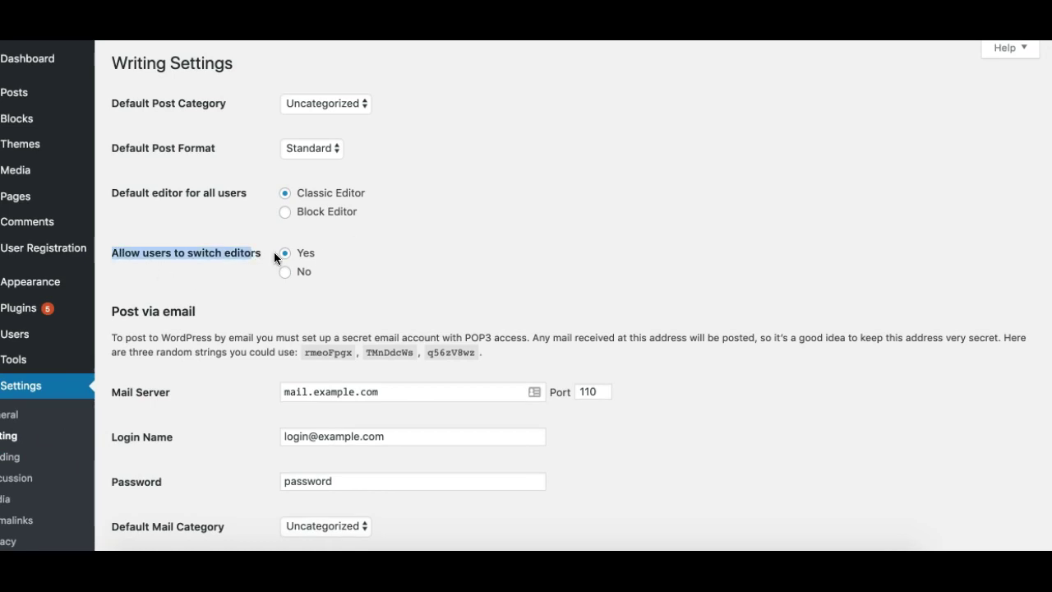
click(285, 256)
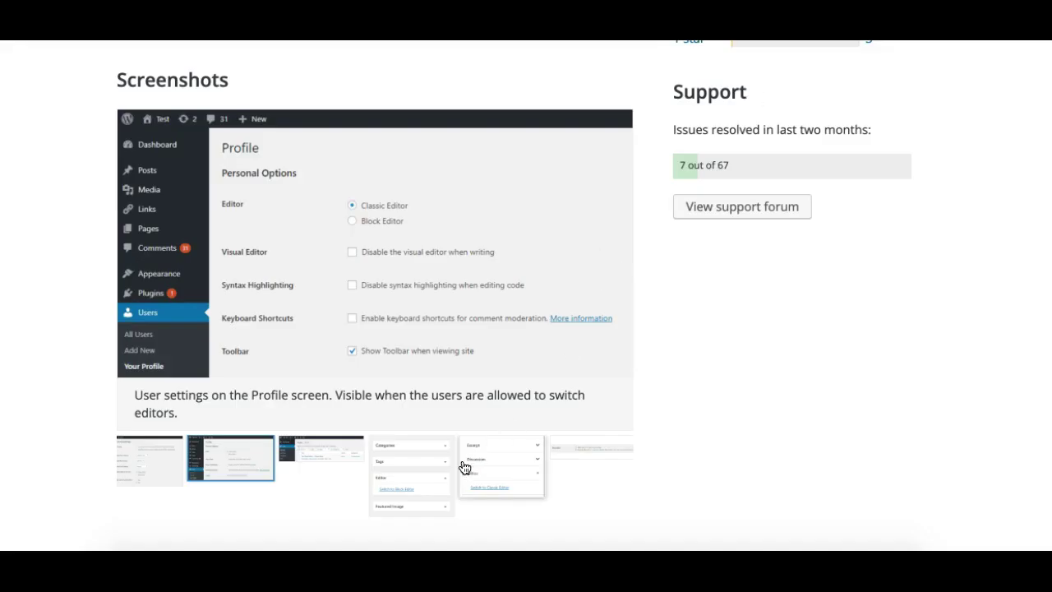
Return to the plugin page's screenshots and compare the Block Editor and Classic Editor switch links again.
click(413, 475)
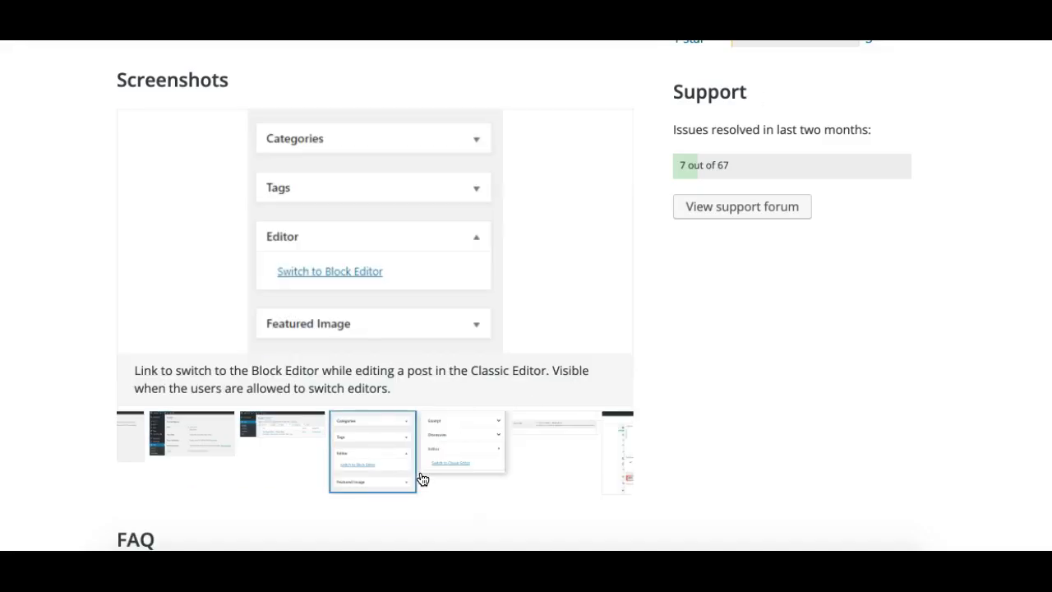
click(440, 436)
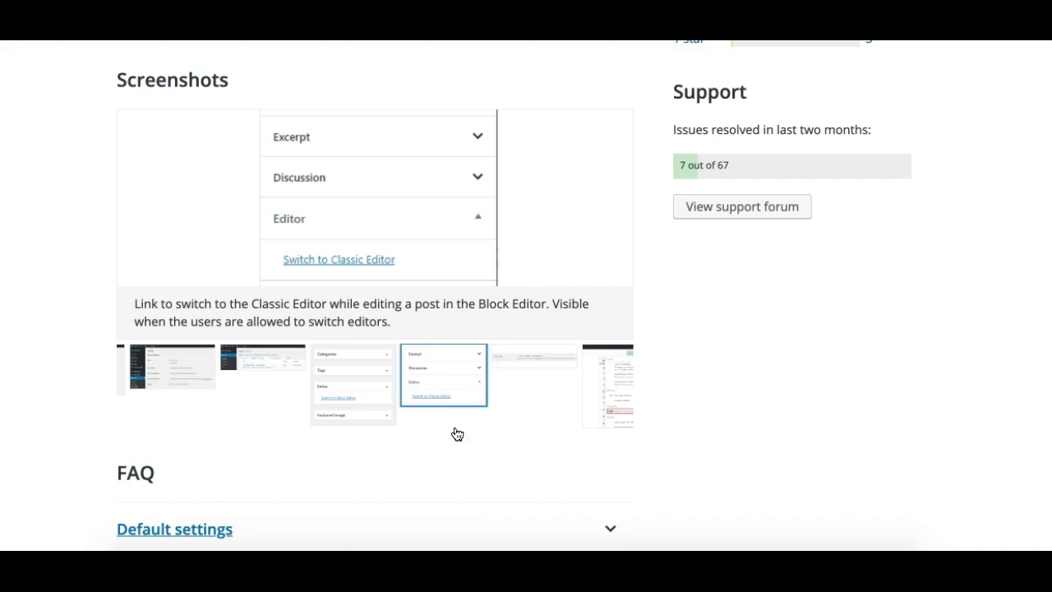
click(375, 398)
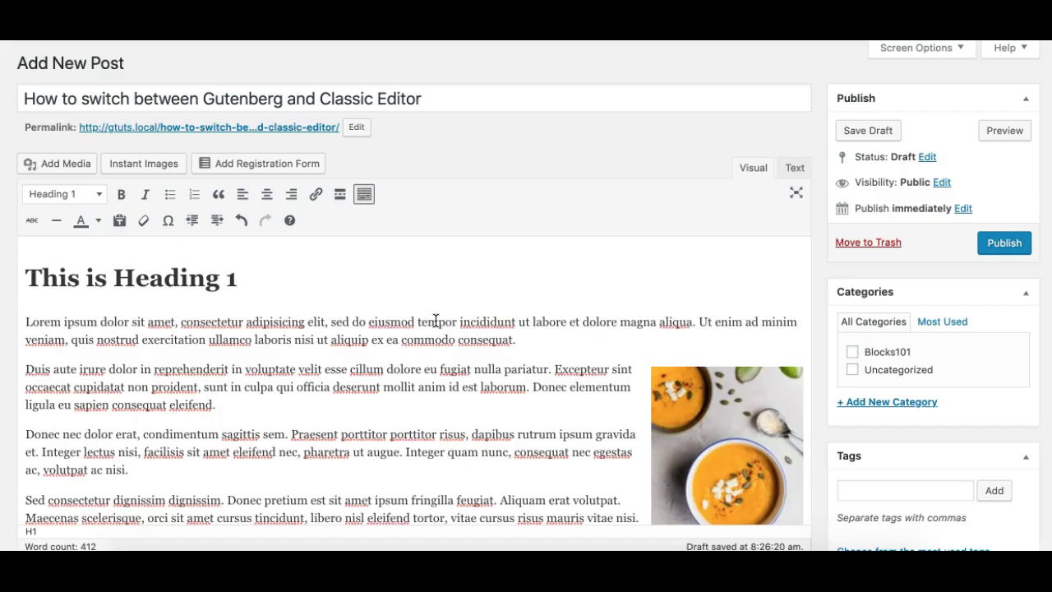
Go back to the draft post in the Classic Editor and look over its overall content and layout.
scroll(435, 321, down, 5)
scroll(436, 321, down, 5)
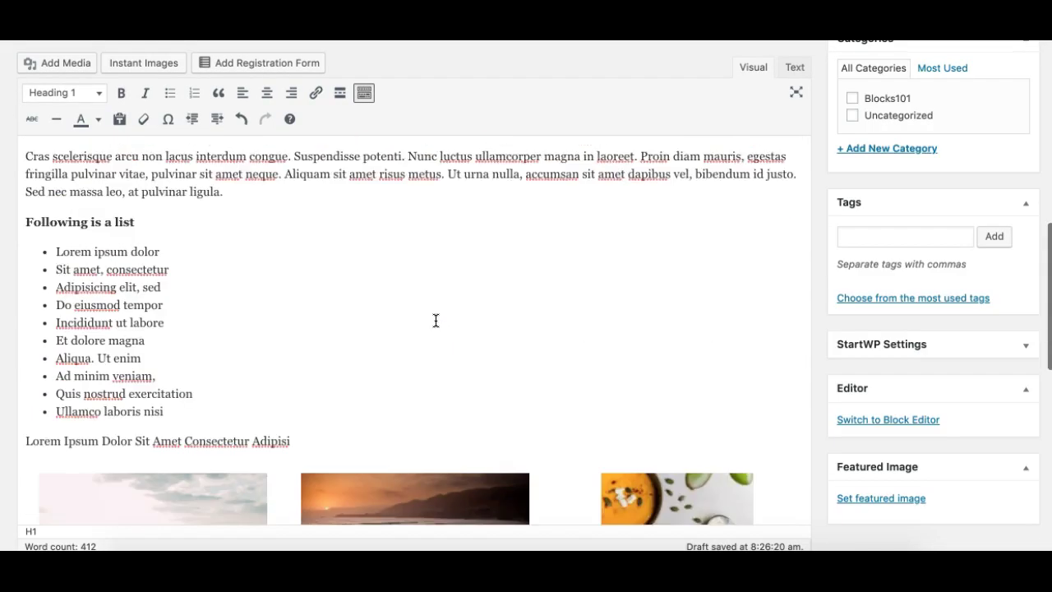
scroll(436, 321, down, 10)
scroll(436, 321, up, 10)
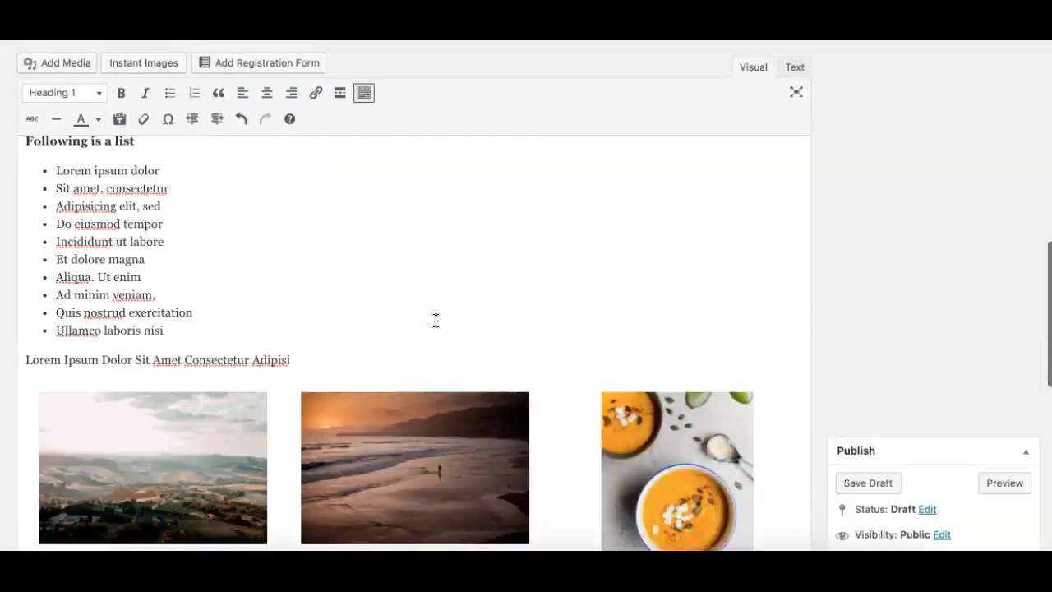
scroll(436, 321, up, 10)
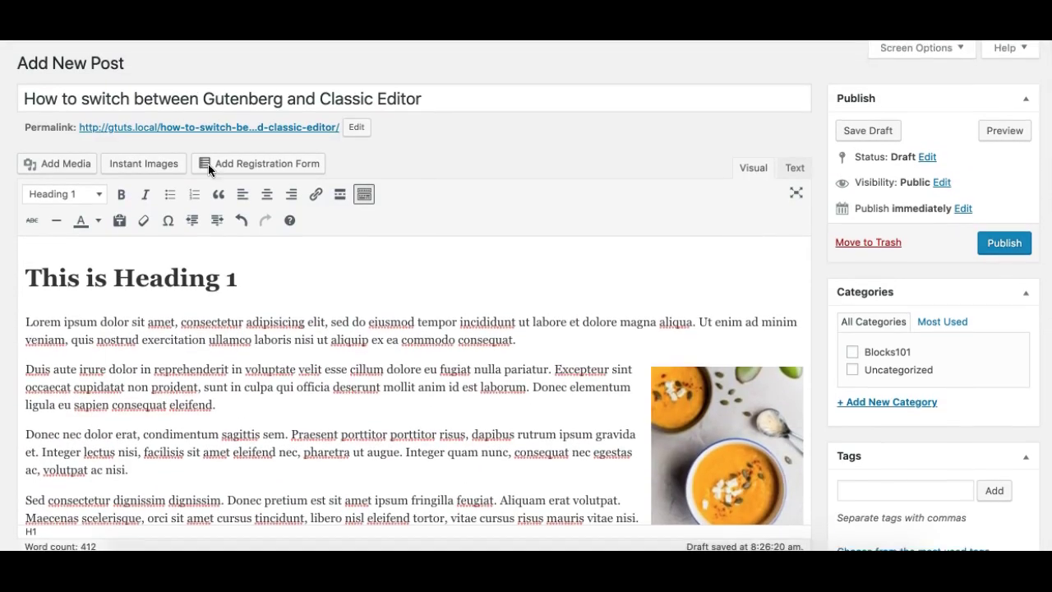
scroll(199, 400, down, 2)
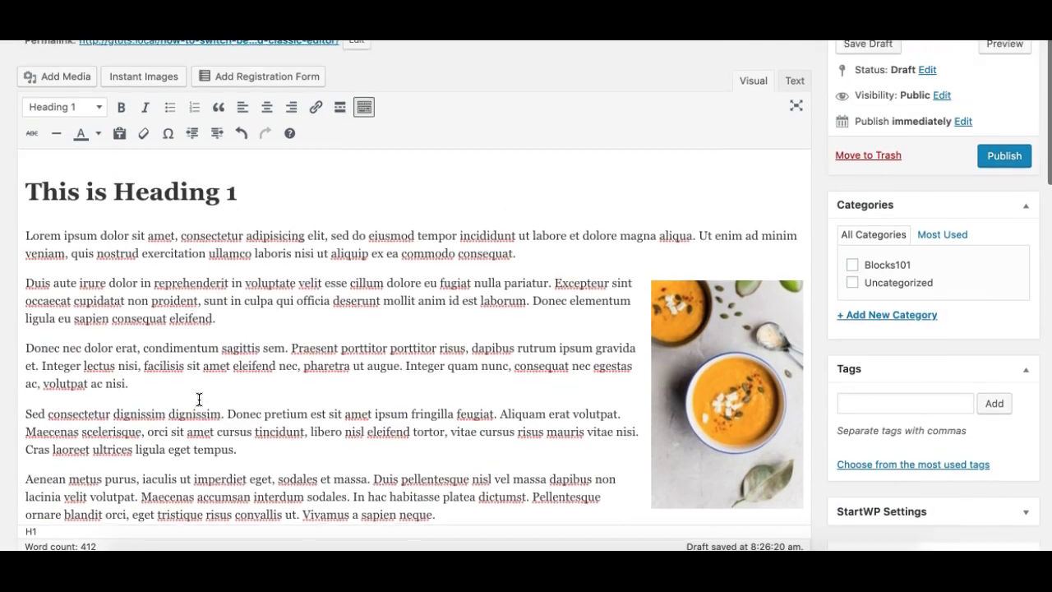
scroll(199, 399, up, 1)
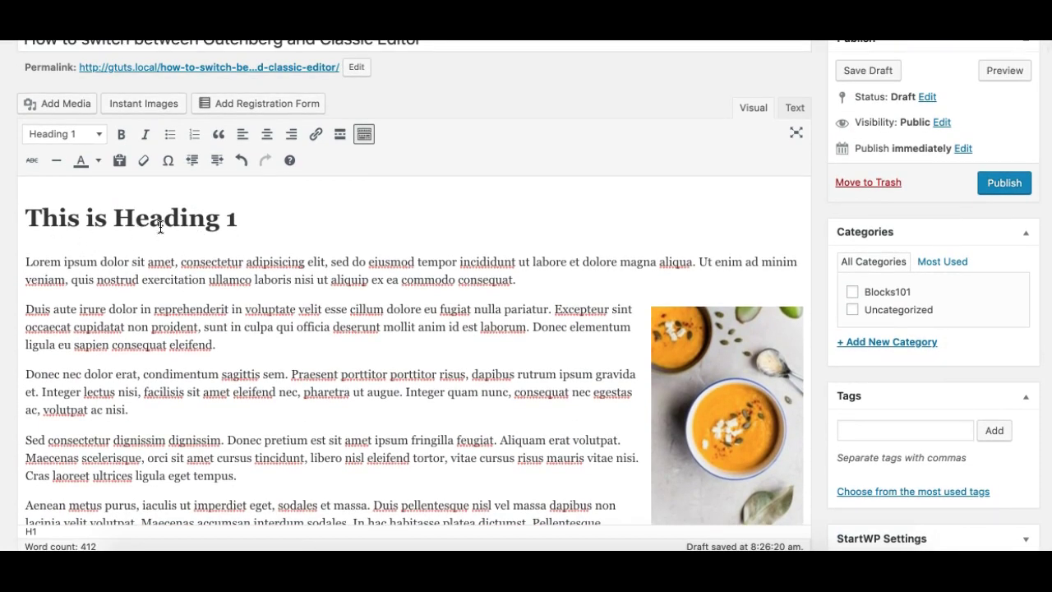
scroll(125, 300, down, 2)
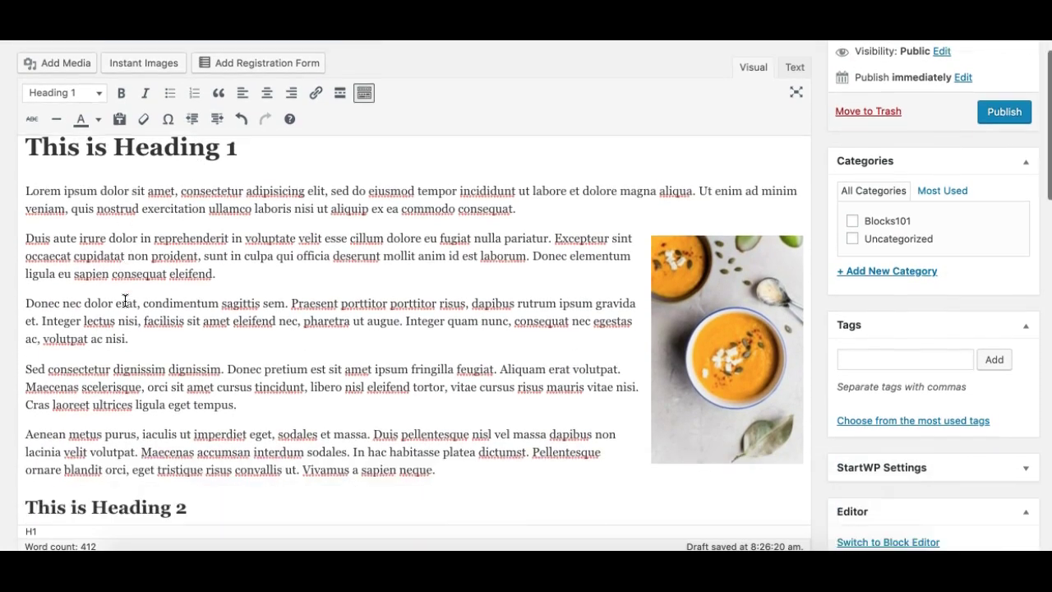
Inspect the post's individual elements: the soup image, the Heading 2 text, the quote, the bulleted list and the image gallery.
click(722, 326)
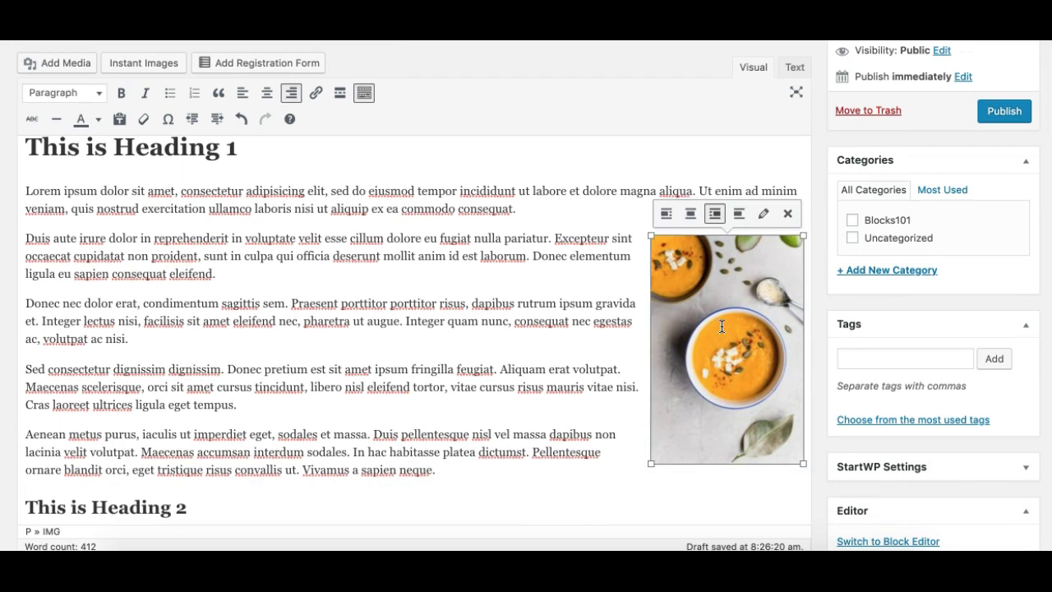
scroll(500, 356, down, 5)
click(120, 228)
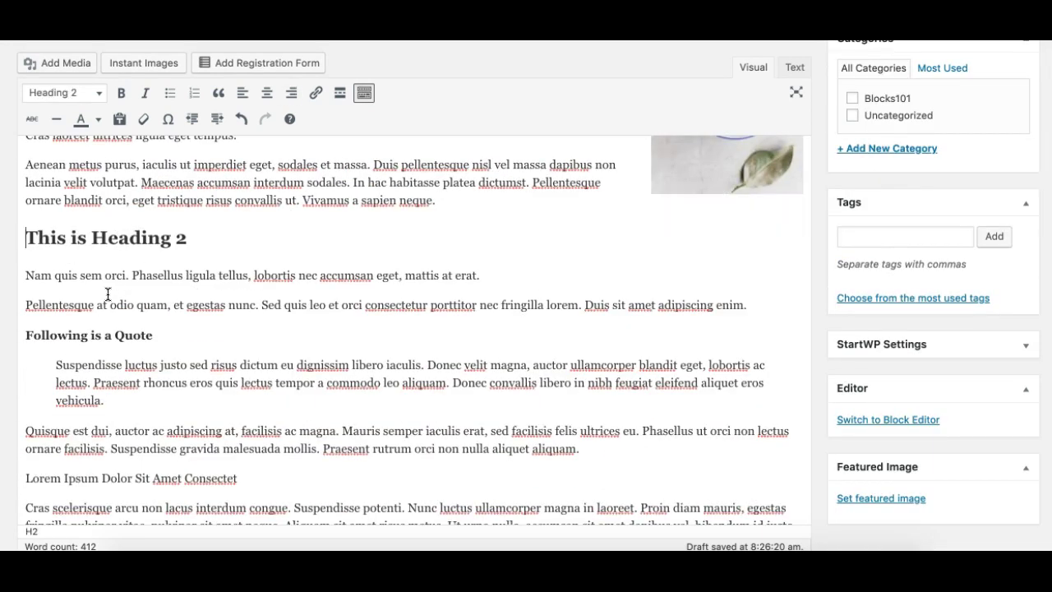
click(97, 336)
click(160, 367)
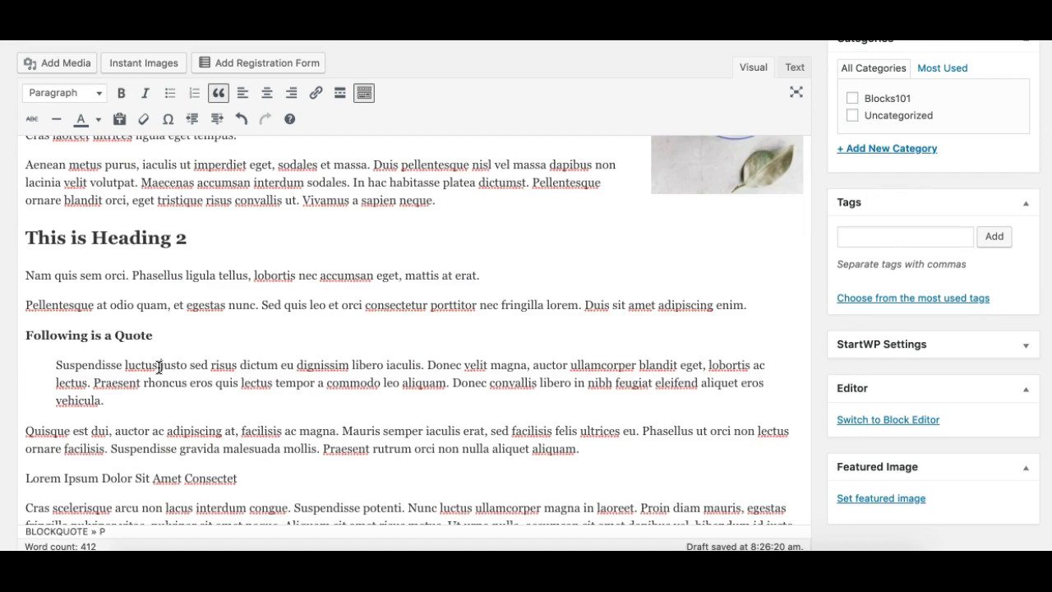
scroll(159, 367, down, 8)
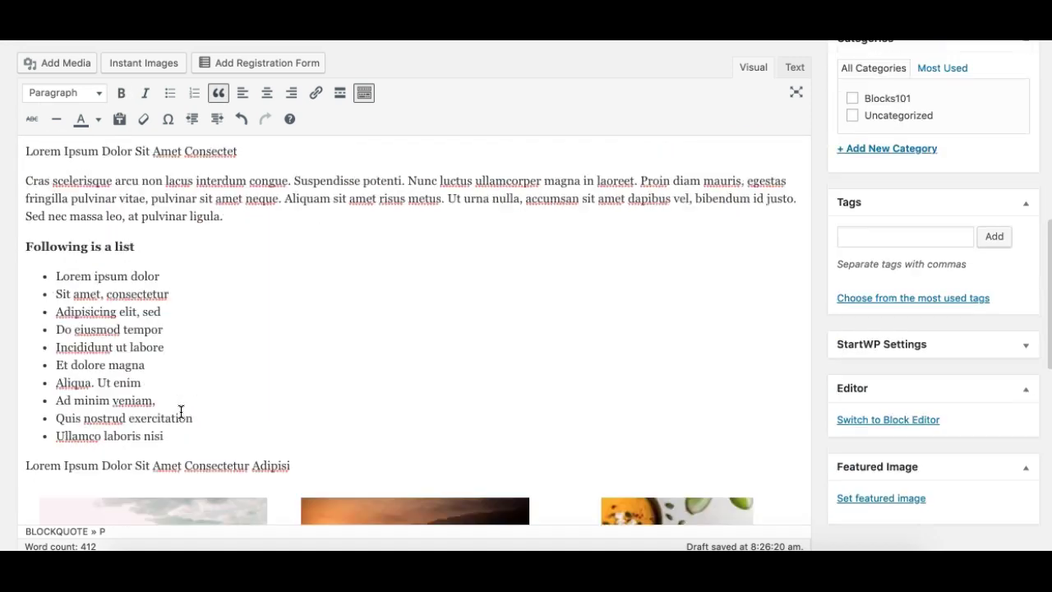
scroll(107, 313, down, 7)
click(167, 340)
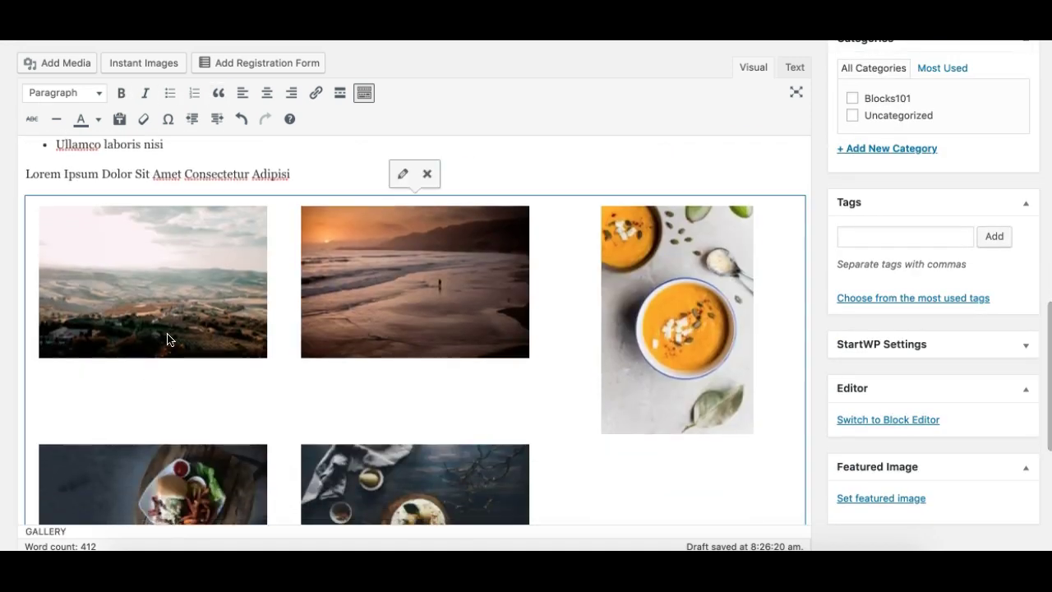
Look over the rest of the draft in the Classic Editor, from the gallery and settings boxes back to the title.
scroll(200, 404, down, 6)
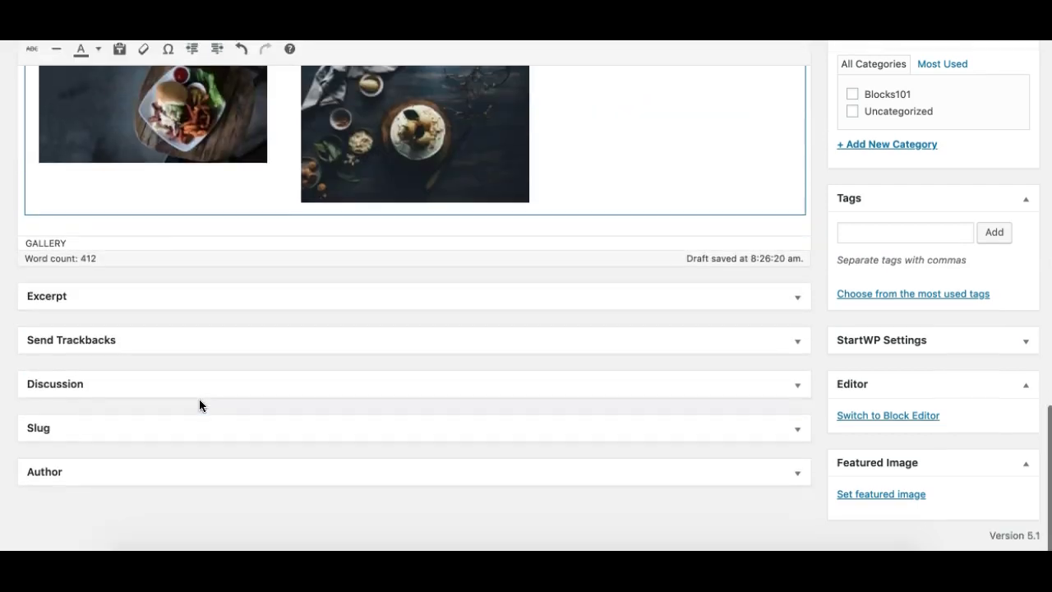
scroll(199, 405, up, 6)
scroll(199, 404, up, 10)
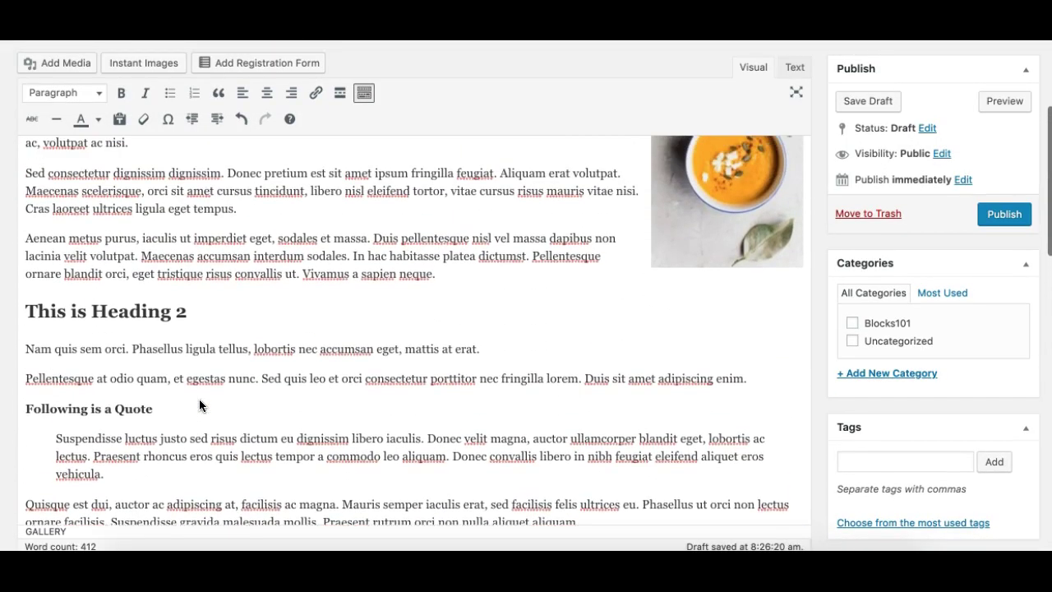
scroll(384, 288, up, 8)
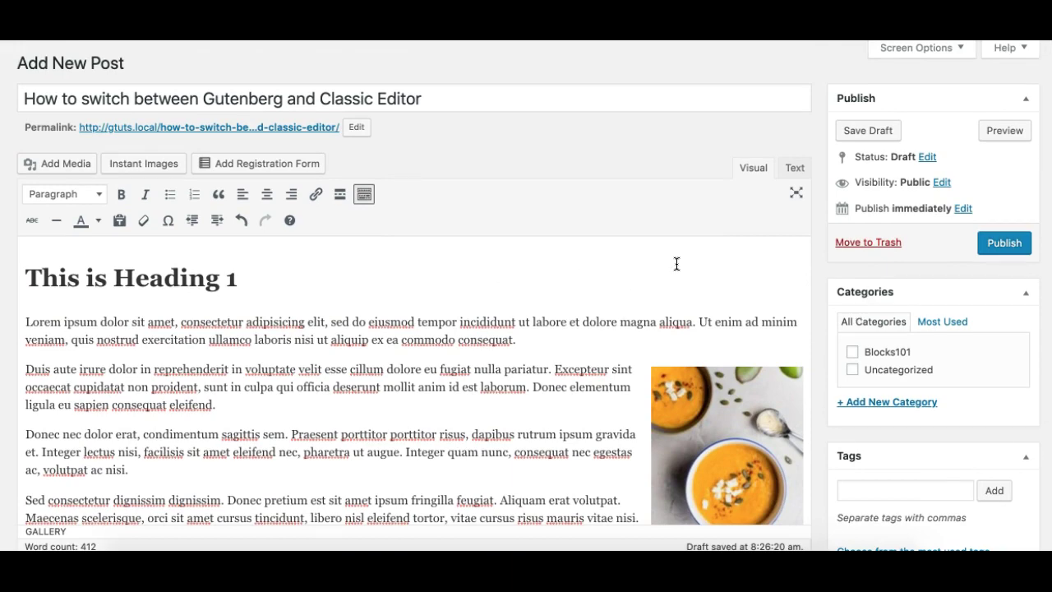
scroll(458, 301, down, 5)
scroll(459, 271, up, 5)
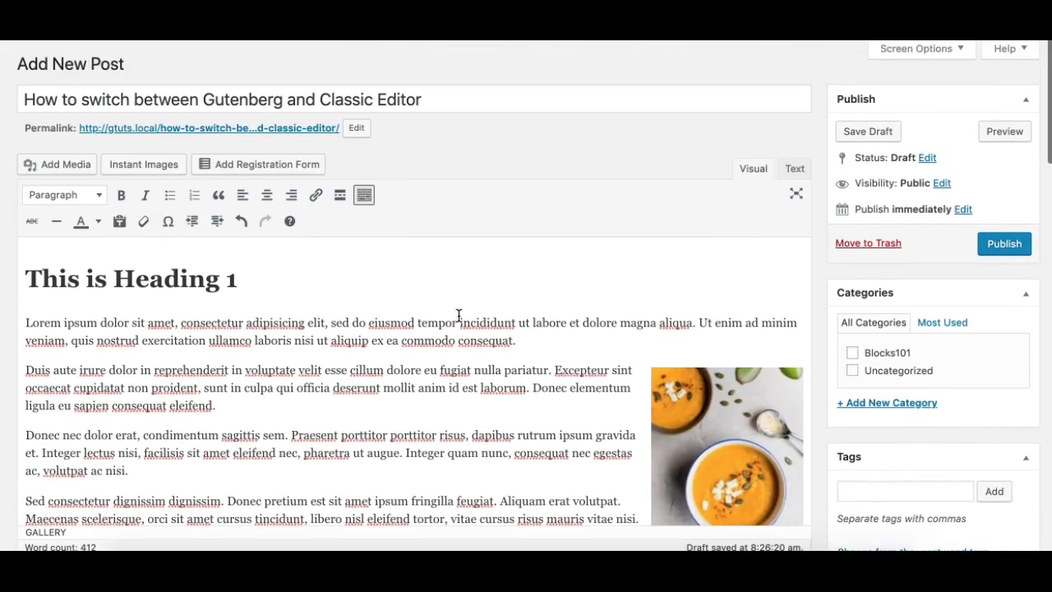
scroll(460, 249, down, 8)
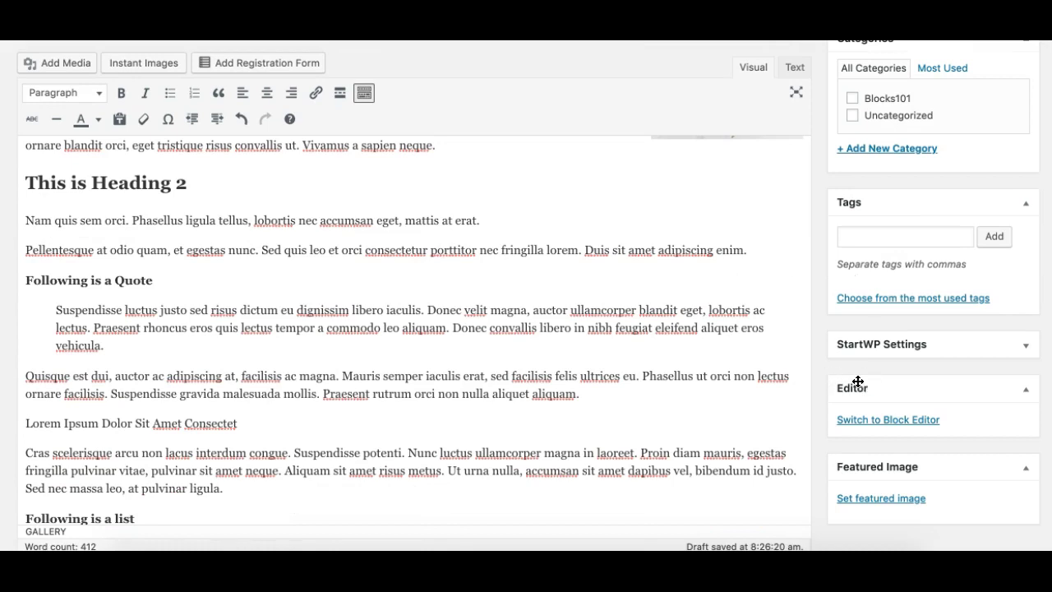
click(876, 422)
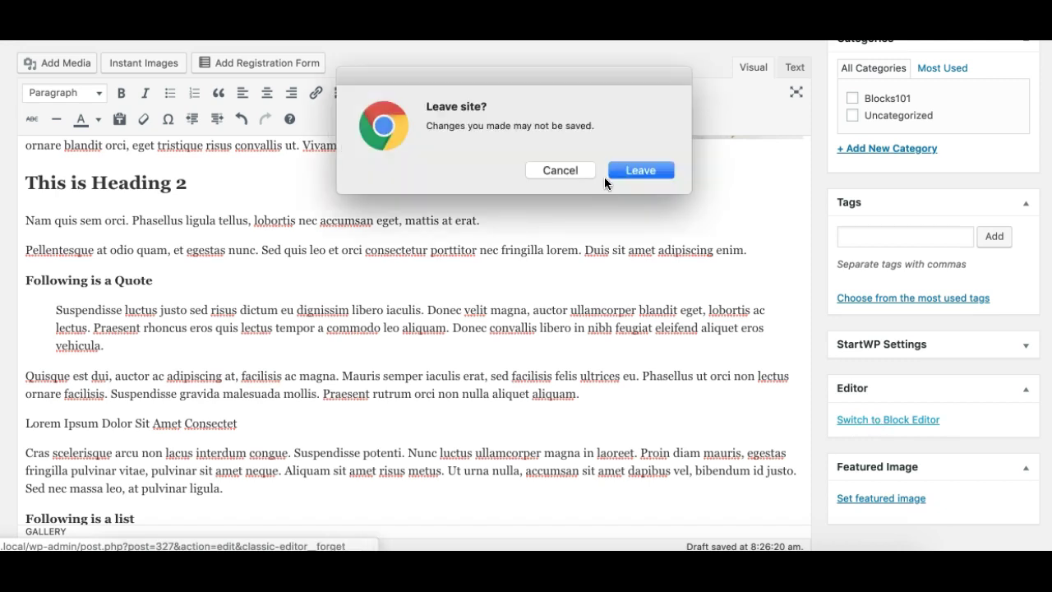
click(568, 170)
Save the draft and switch the post to the Block Editor.
scroll(744, 197, up, 6)
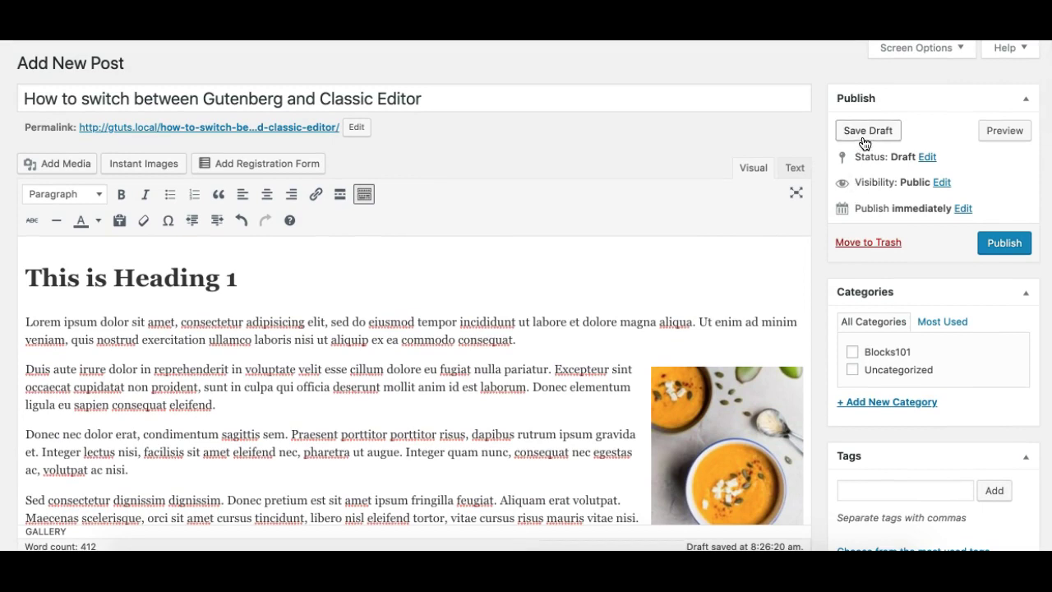
click(864, 140)
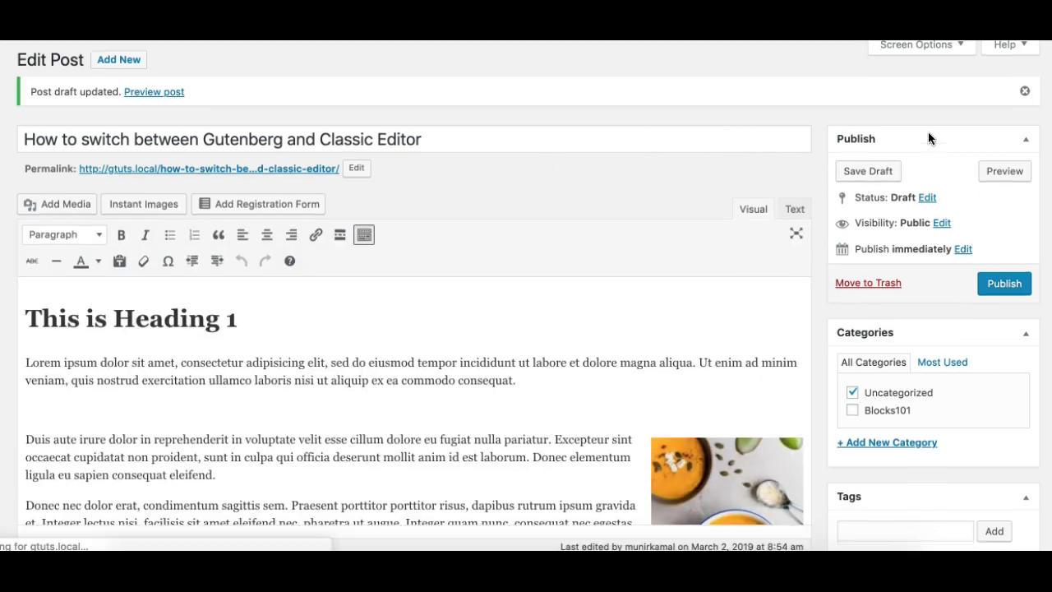
scroll(780, 258, down, 3)
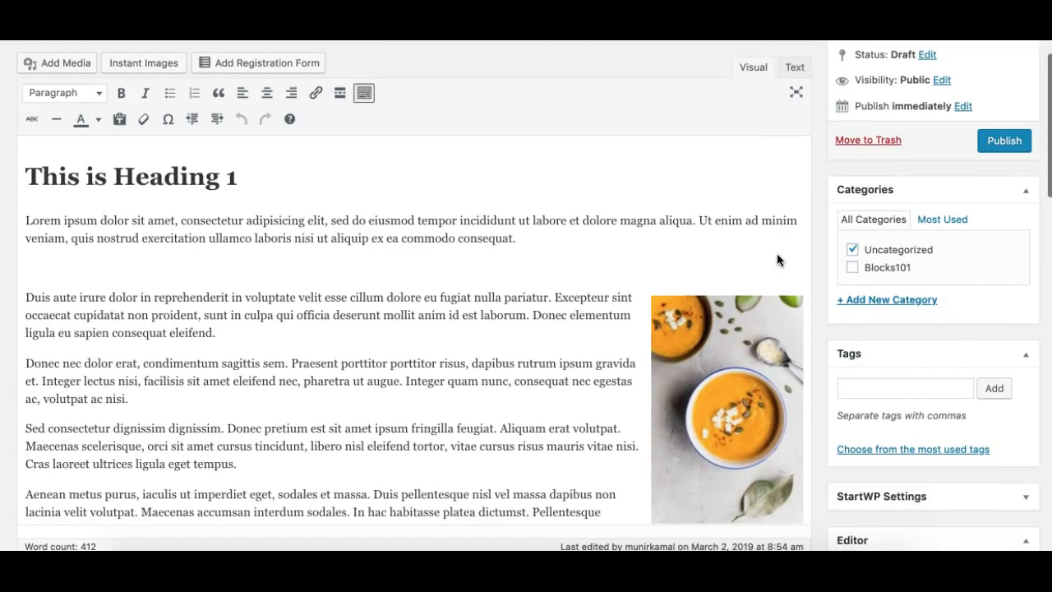
scroll(847, 354, down, 4)
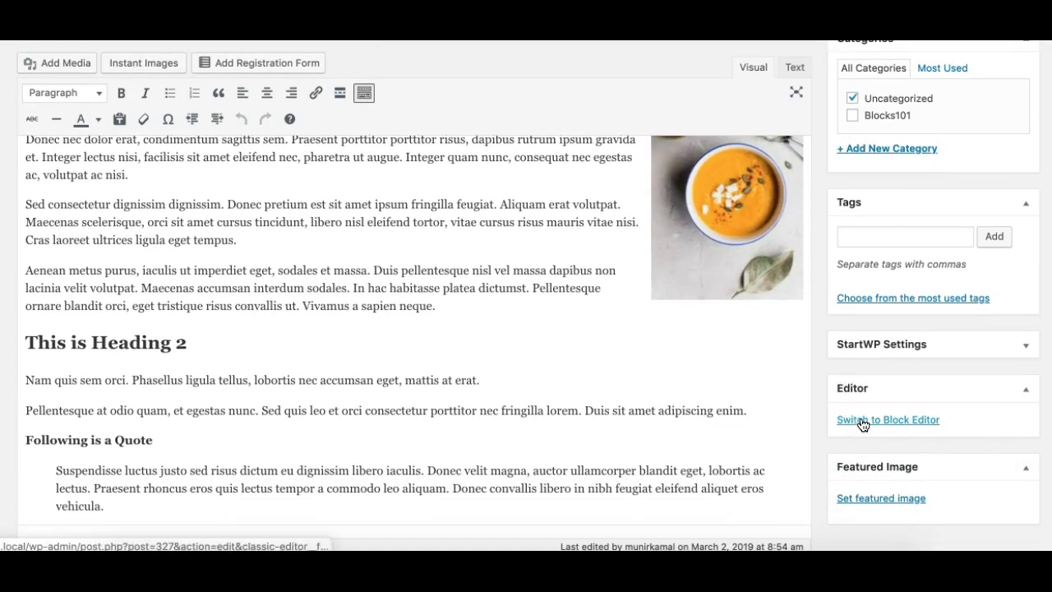
click(877, 426)
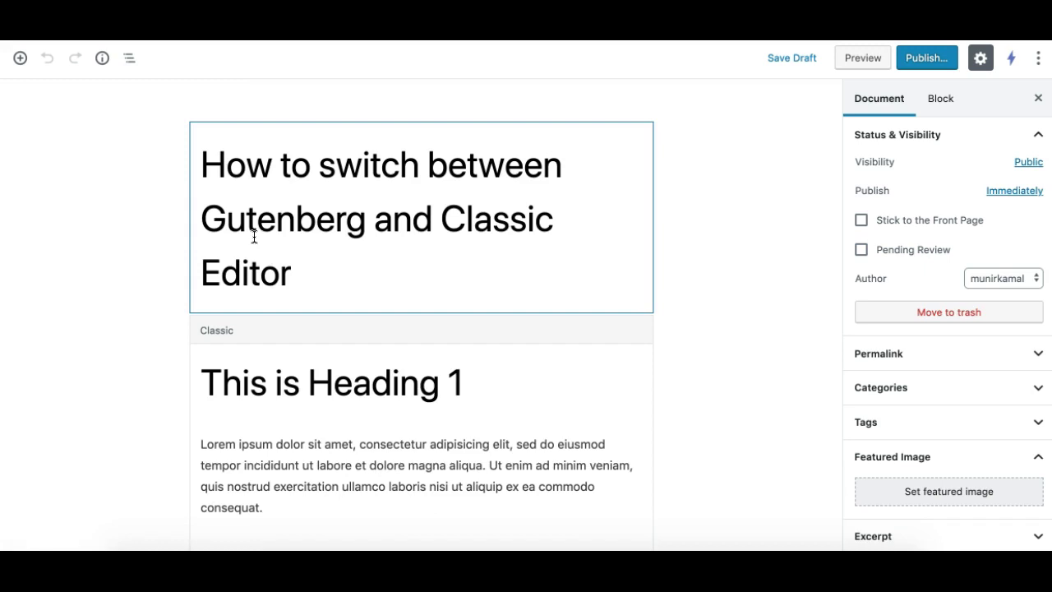
Select the Classic block below the title and examine its toolbar and the content it holds down to the gallery.
scroll(285, 313, down, 3)
scroll(278, 323, up, 1)
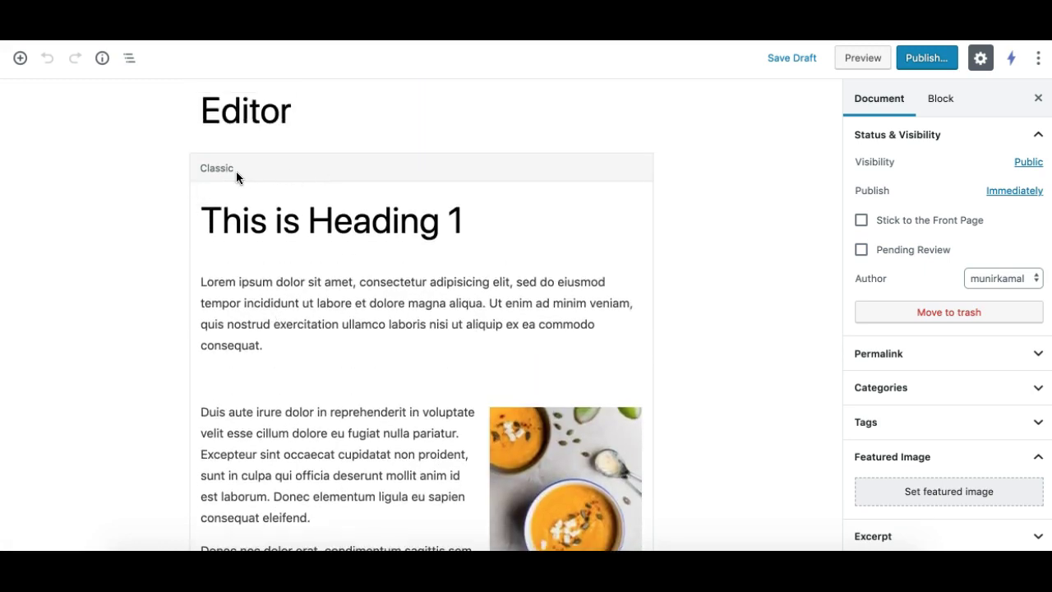
click(251, 168)
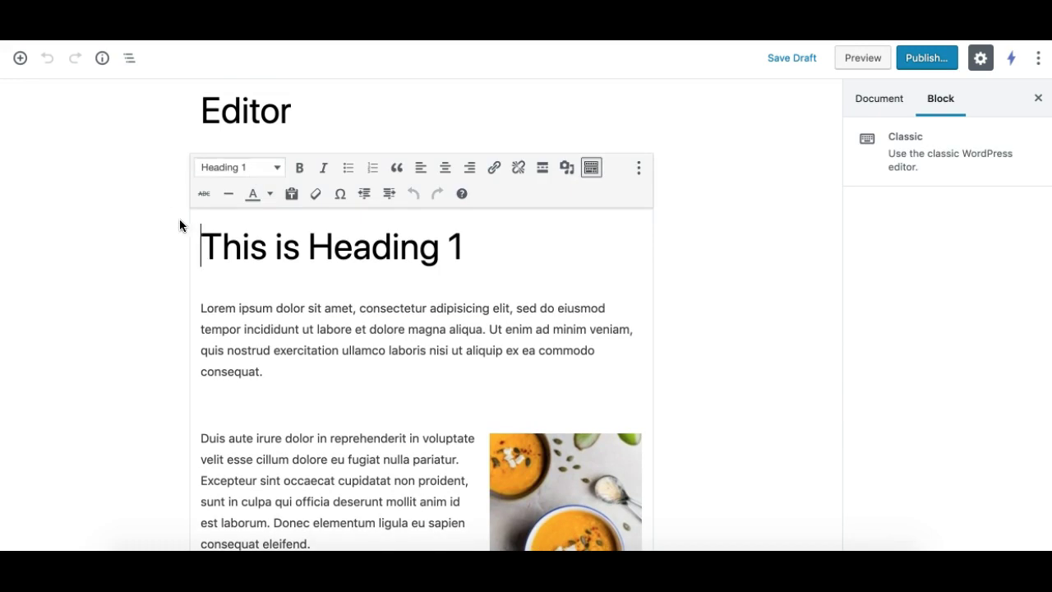
scroll(202, 281, down, 3)
scroll(237, 244, up, 2)
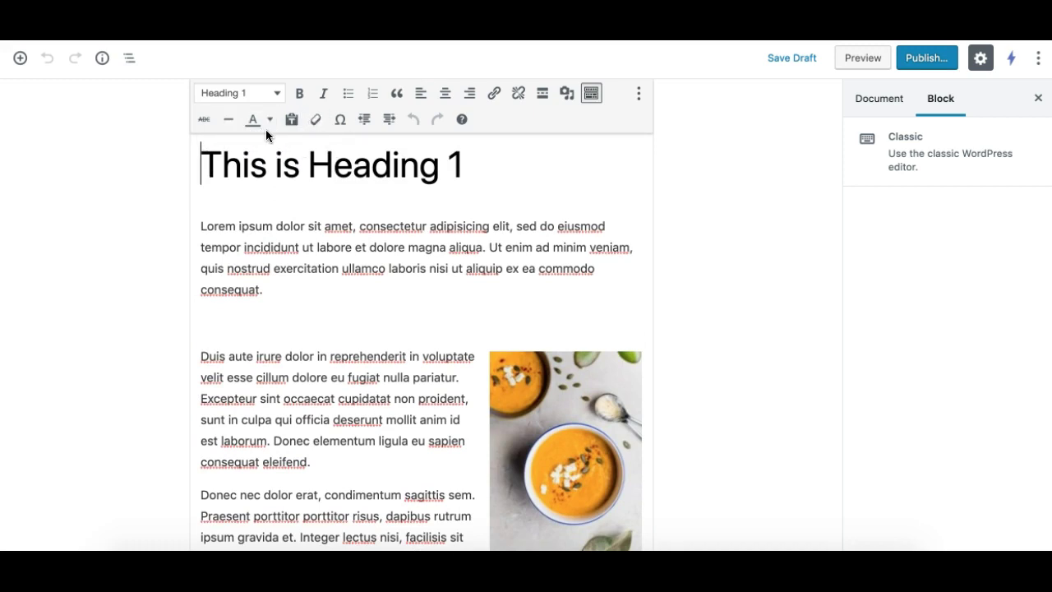
scroll(251, 332, down, 5)
scroll(313, 359, down, 18)
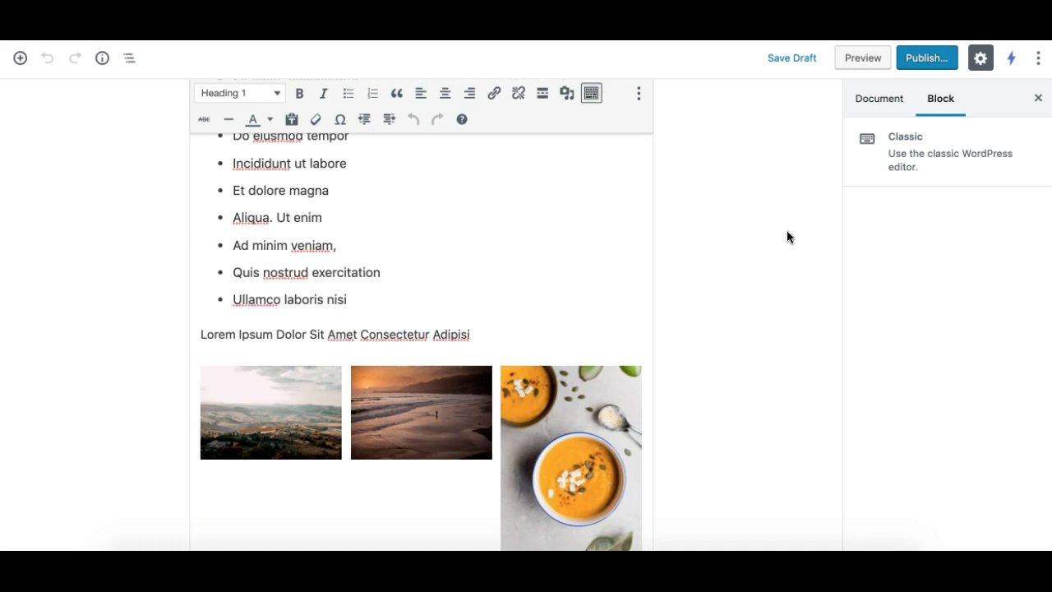
Save the draft and preview the post on the site, looking over its headings, soup image, quote and list.
click(795, 59)
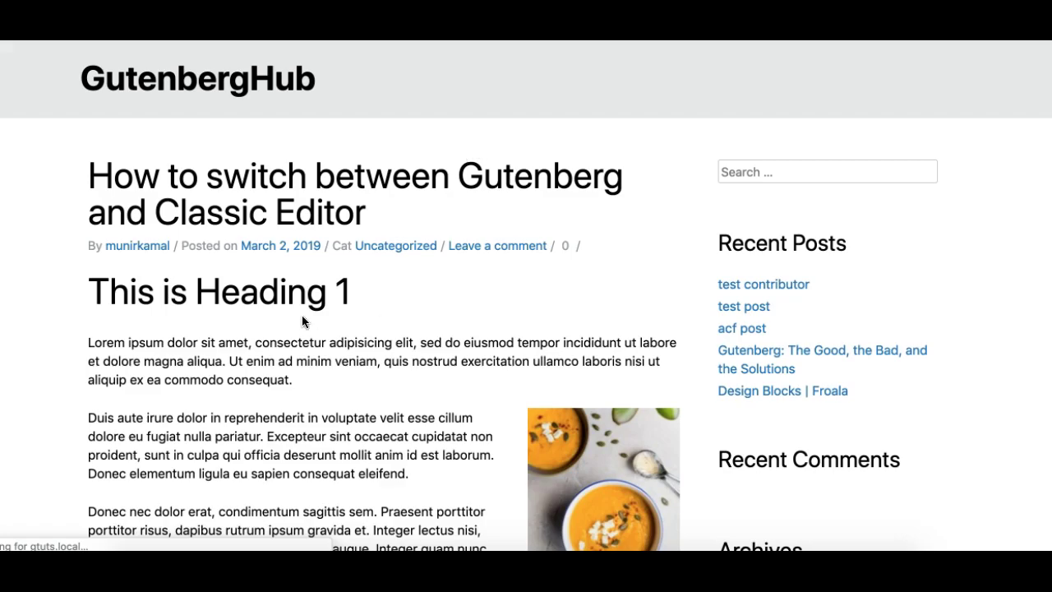
scroll(303, 319, down, 10)
scroll(302, 321, down, 3)
scroll(302, 322, up, 2)
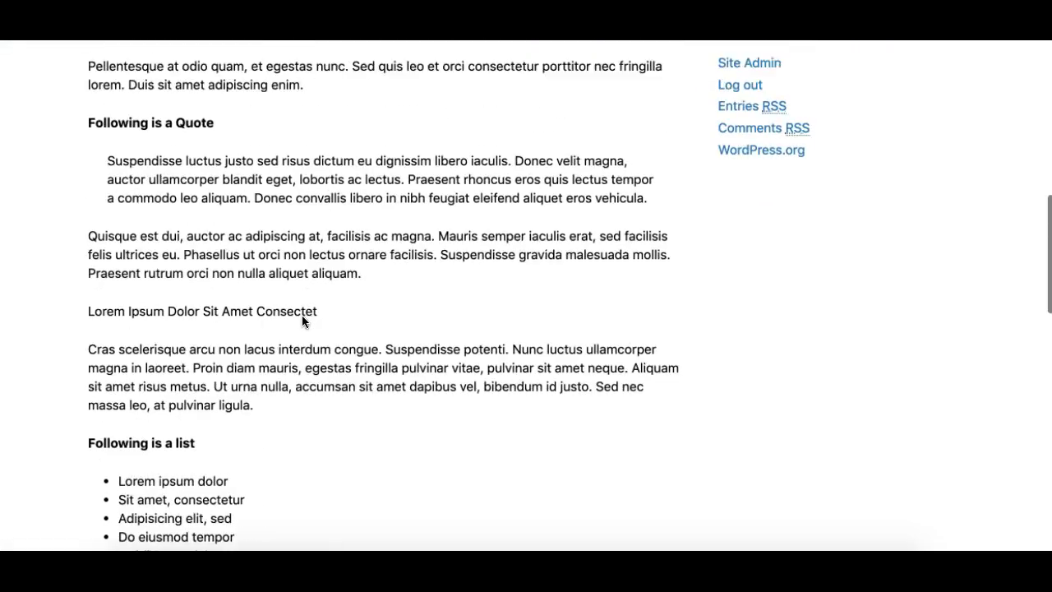
scroll(302, 321, down, 6)
scroll(301, 321, down, 3)
scroll(302, 322, up, 15)
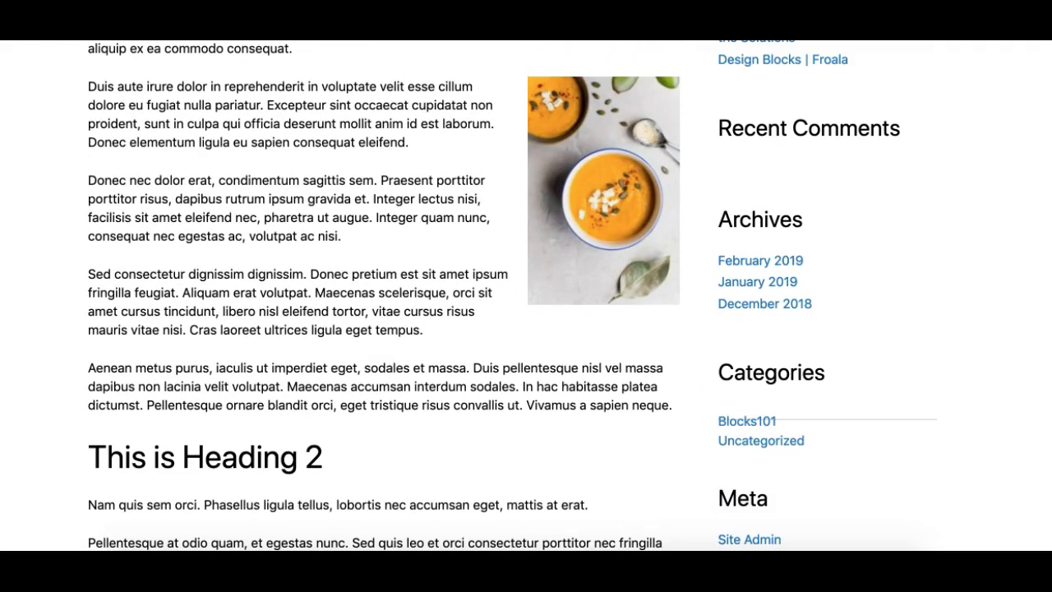
Close the preview, return to the Classic block in the Block Editor and take a brief look at the block inserter.
key(ctrl+w)
scroll(380, 261, up, 10)
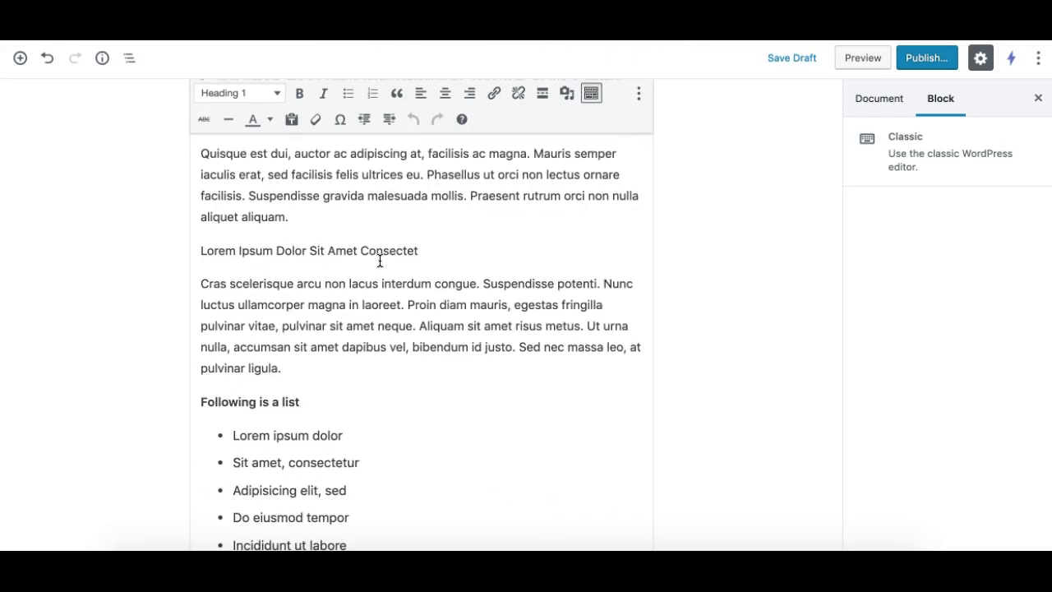
scroll(380, 262, up, 8)
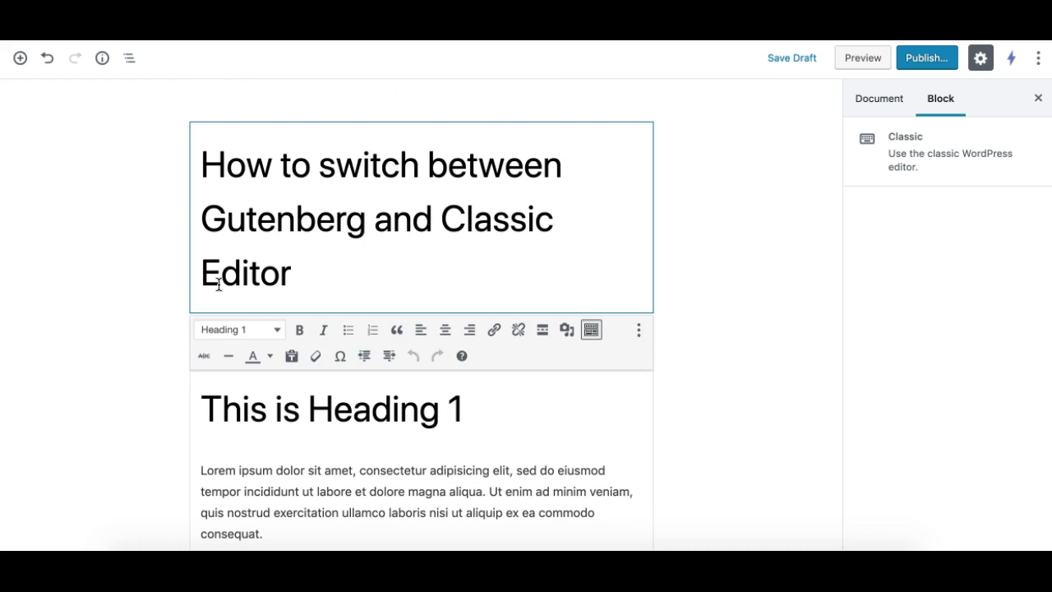
scroll(154, 395, down, 3)
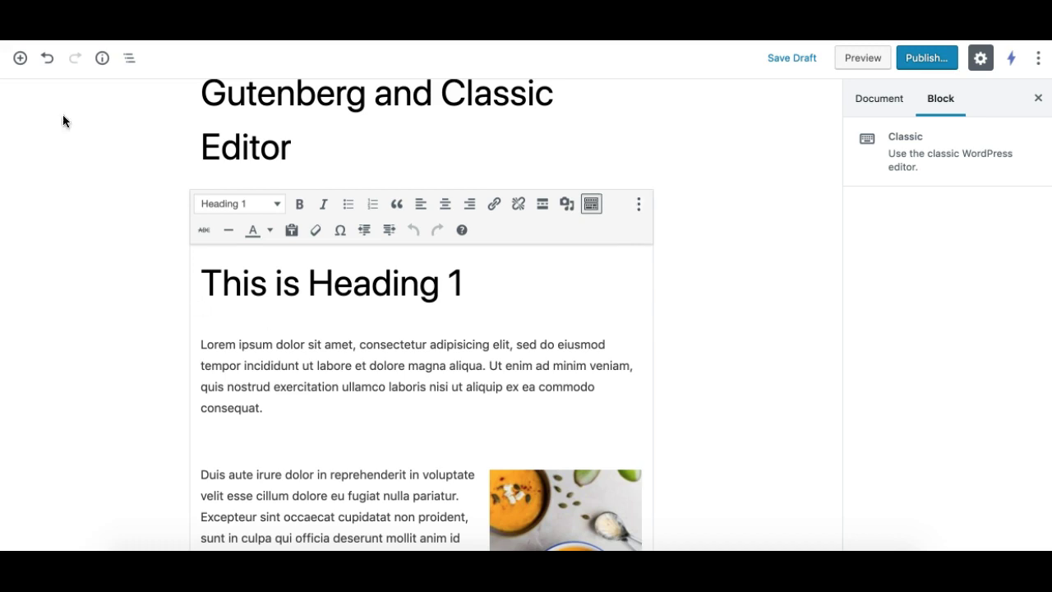
click(20, 58)
click(21, 60)
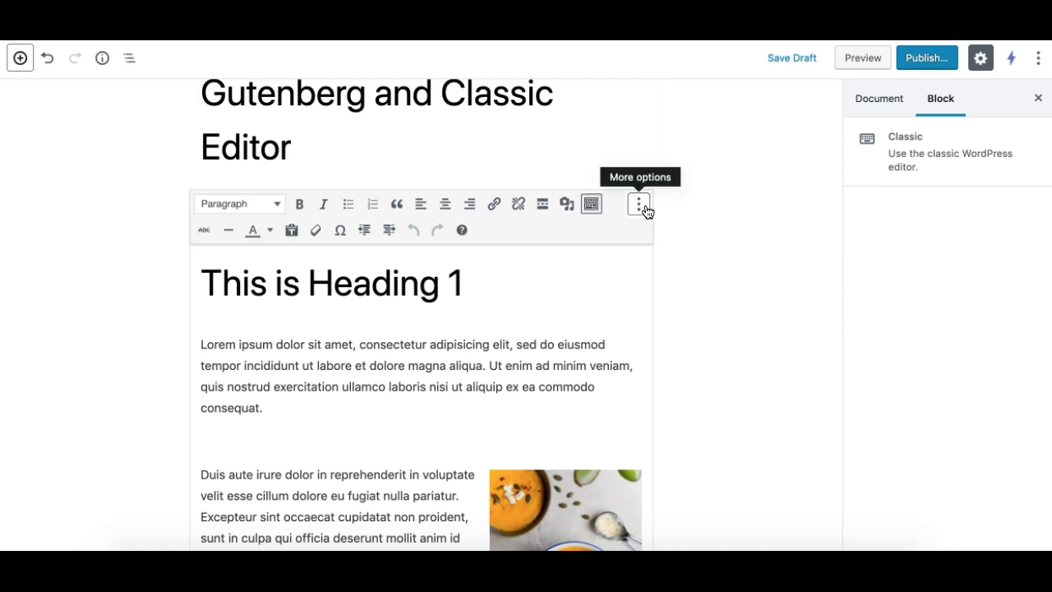
Look over the full extent of the Classic block and close the settings sidebar.
scroll(531, 393, down, 10)
scroll(531, 394, down, 5)
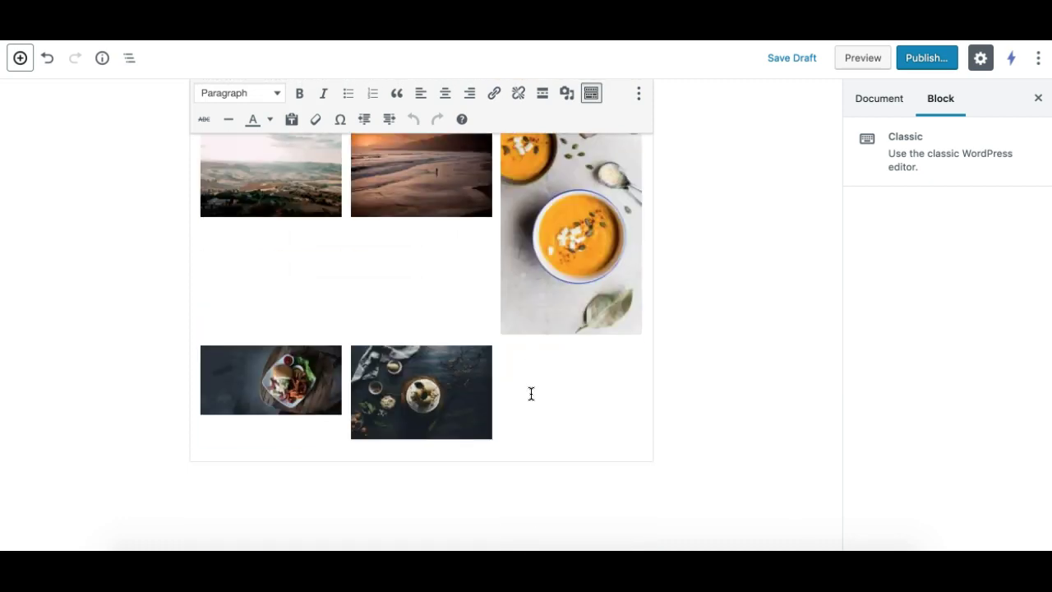
scroll(531, 394, up, 15)
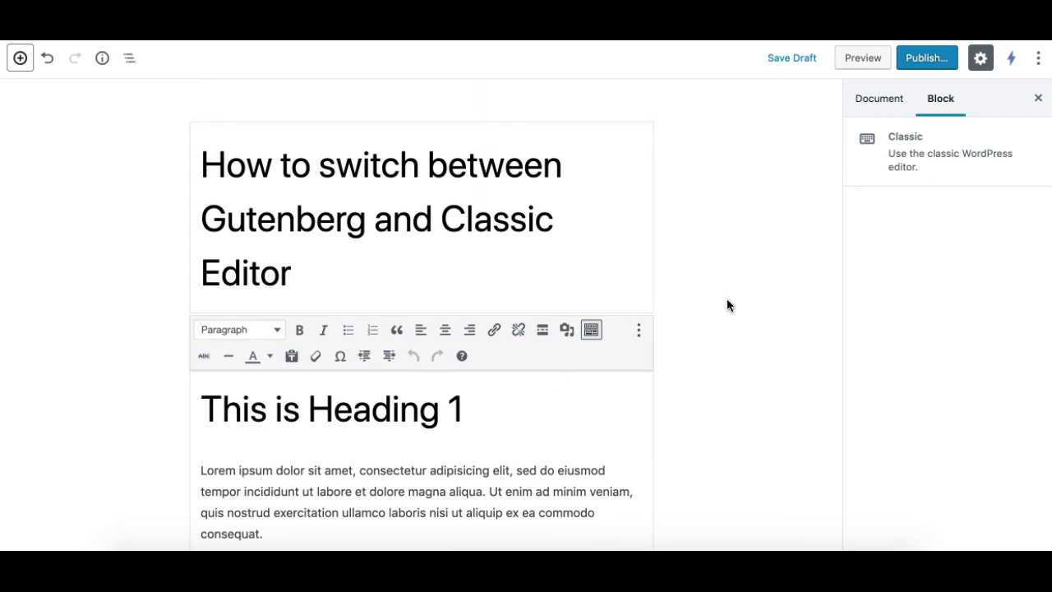
scroll(721, 332, down, 3)
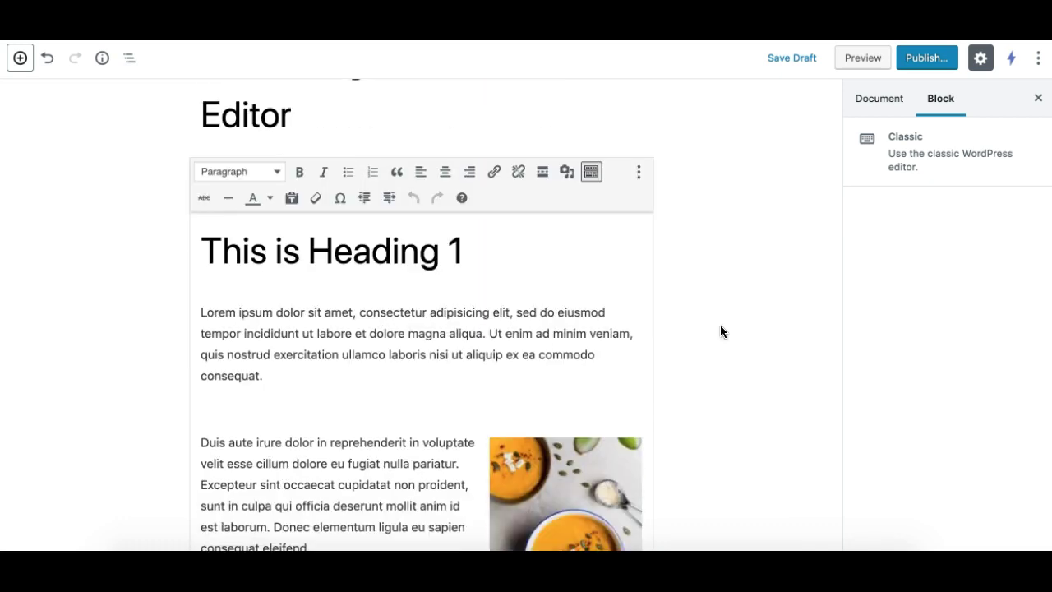
click(1038, 102)
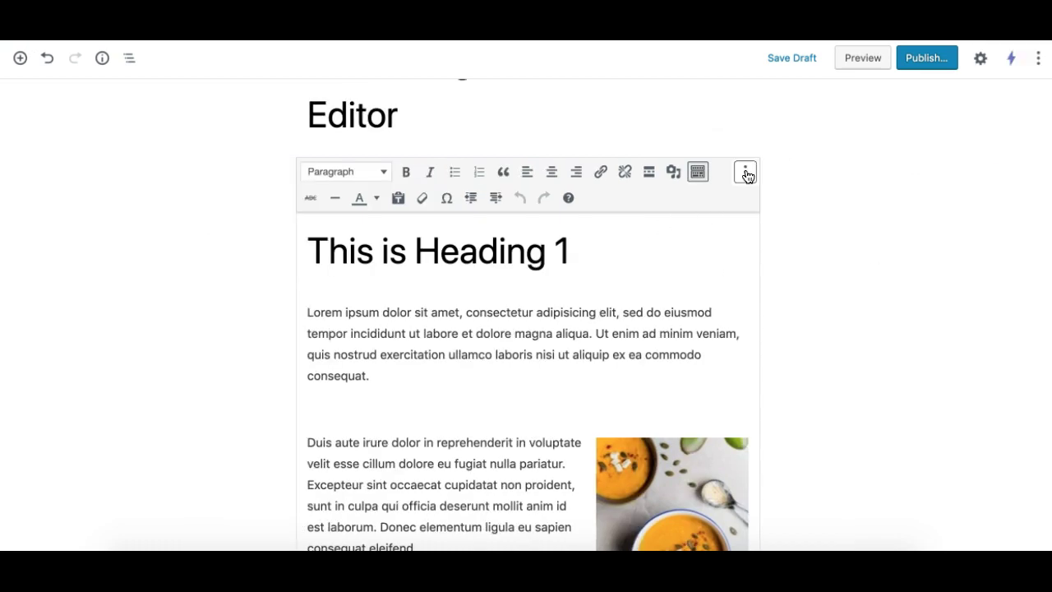
Check the Classic block's content from the first heading to the image gallery with the sidebar closed.
scroll(472, 460, down, 15)
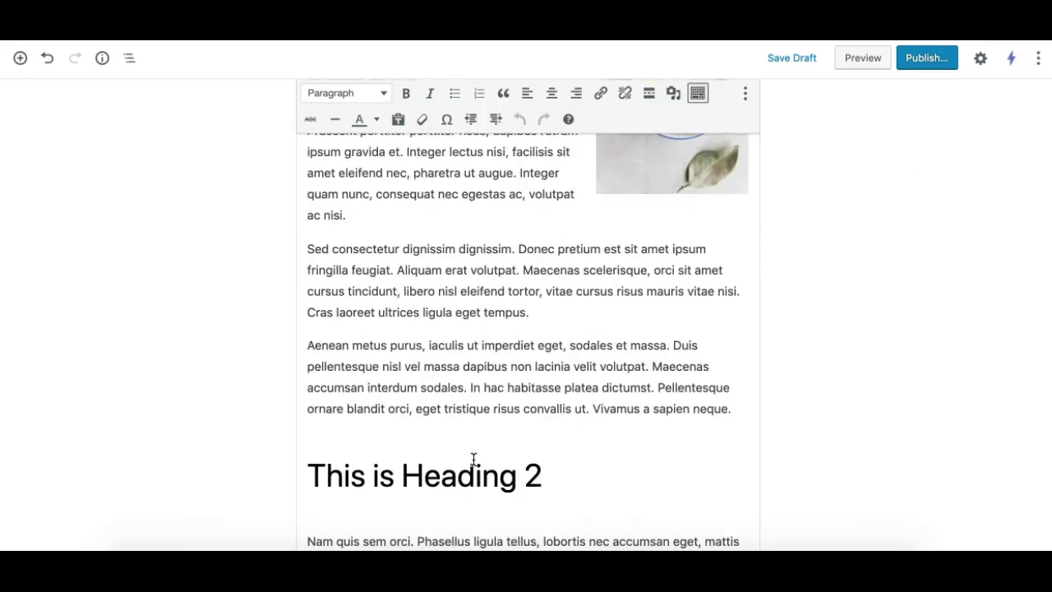
scroll(474, 460, down, 10)
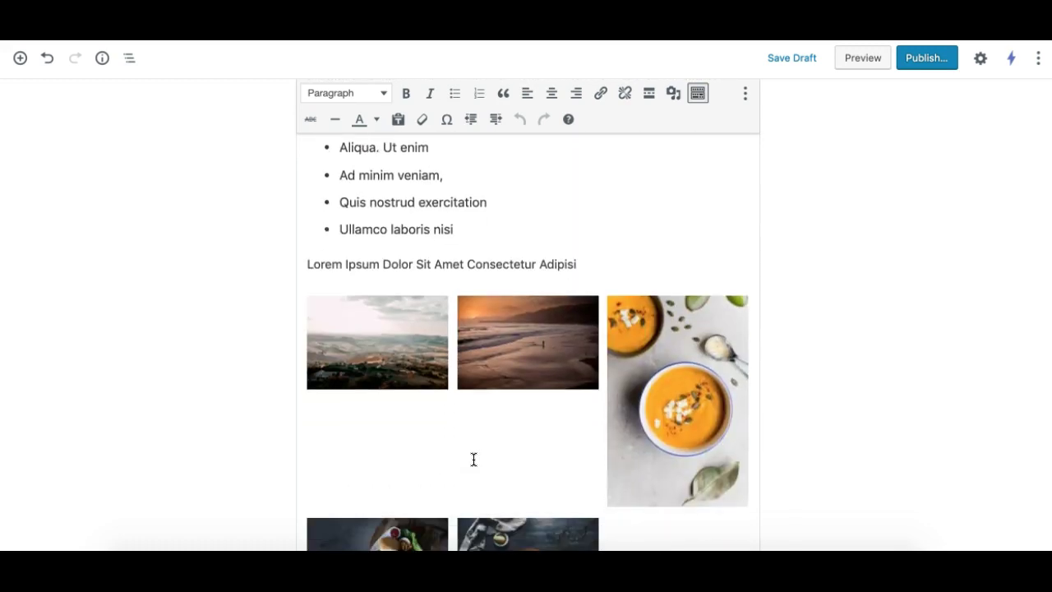
scroll(473, 460, up, 15)
scroll(473, 459, up, 15)
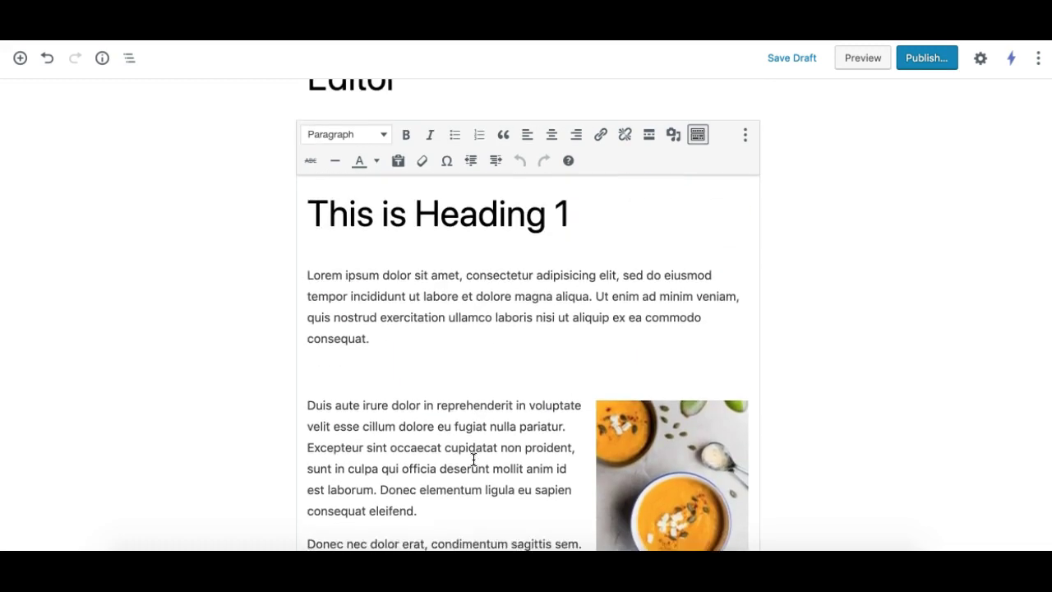
Inspect the Heading 1 text, a word in the first paragraph and the soup image, ending at the Classic block's extra options.
click(419, 310)
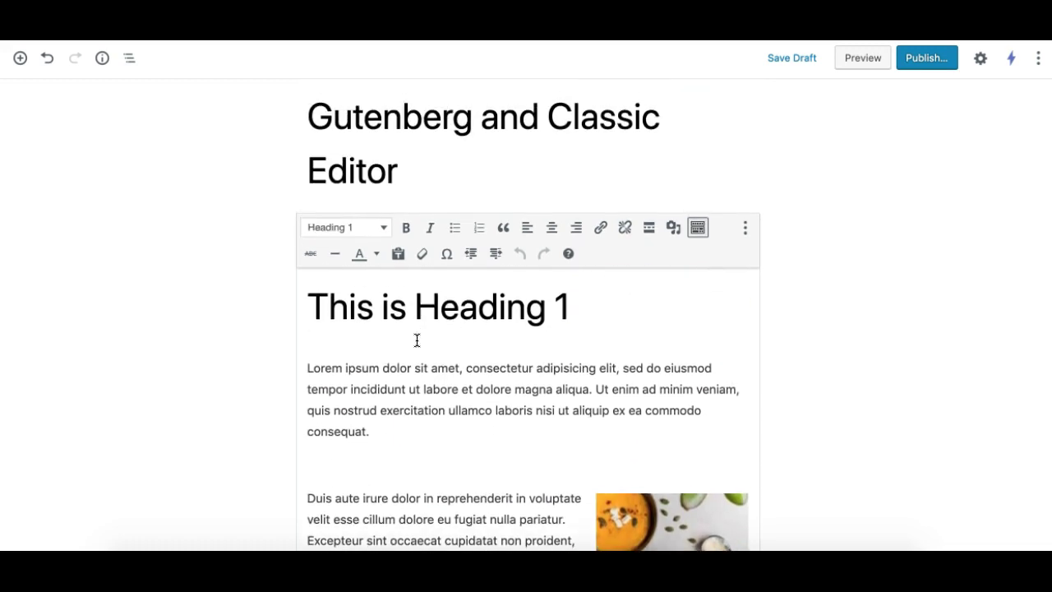
scroll(416, 364, down, 2)
scroll(413, 364, down, 1)
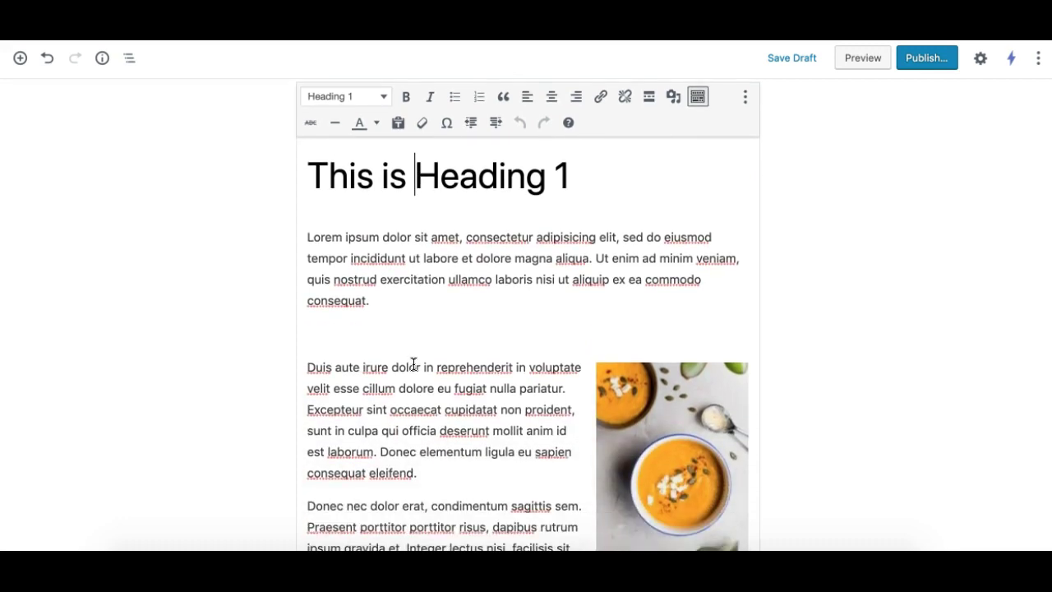
double_click(415, 255)
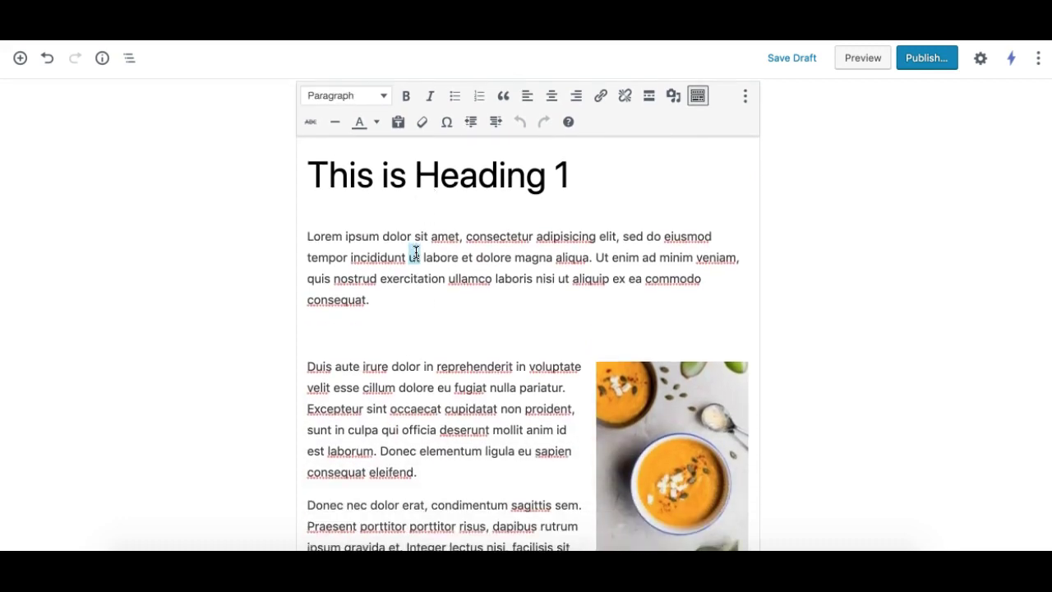
scroll(511, 239, down, 5)
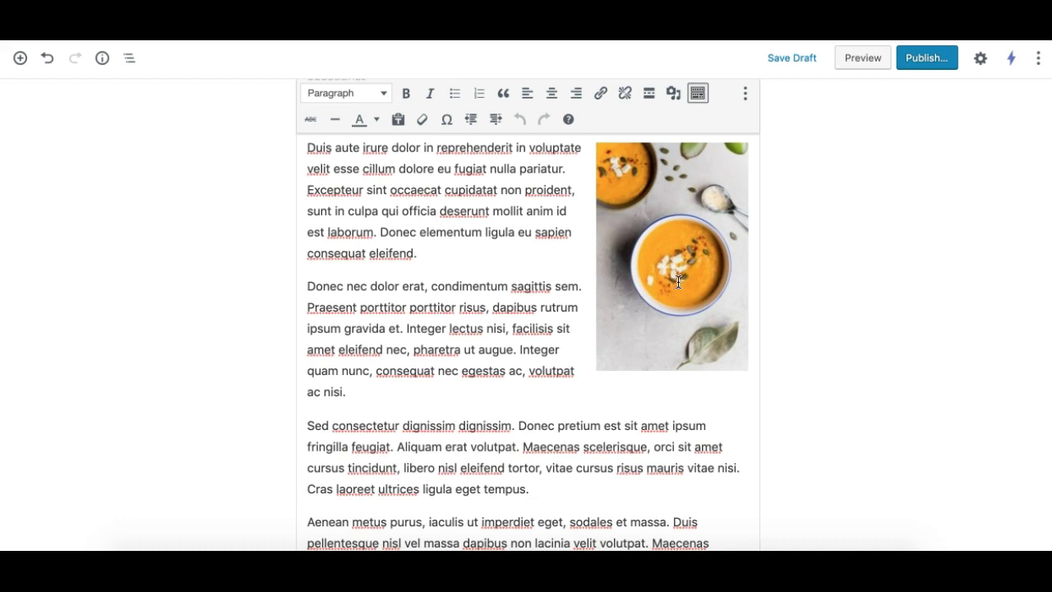
scroll(679, 282, down, 10)
scroll(570, 384, up, 12)
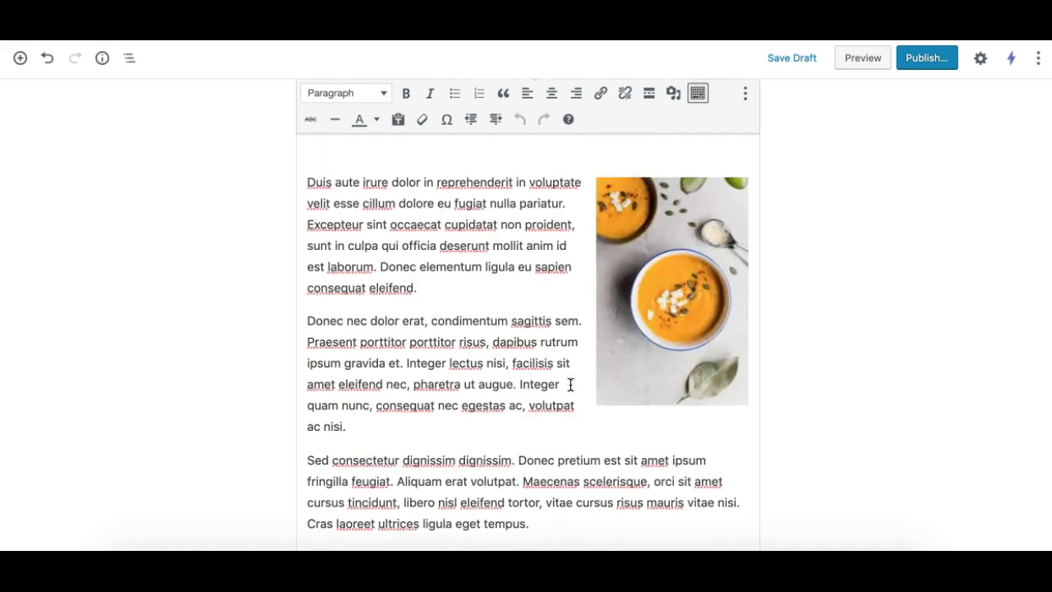
scroll(571, 384, up, 6)
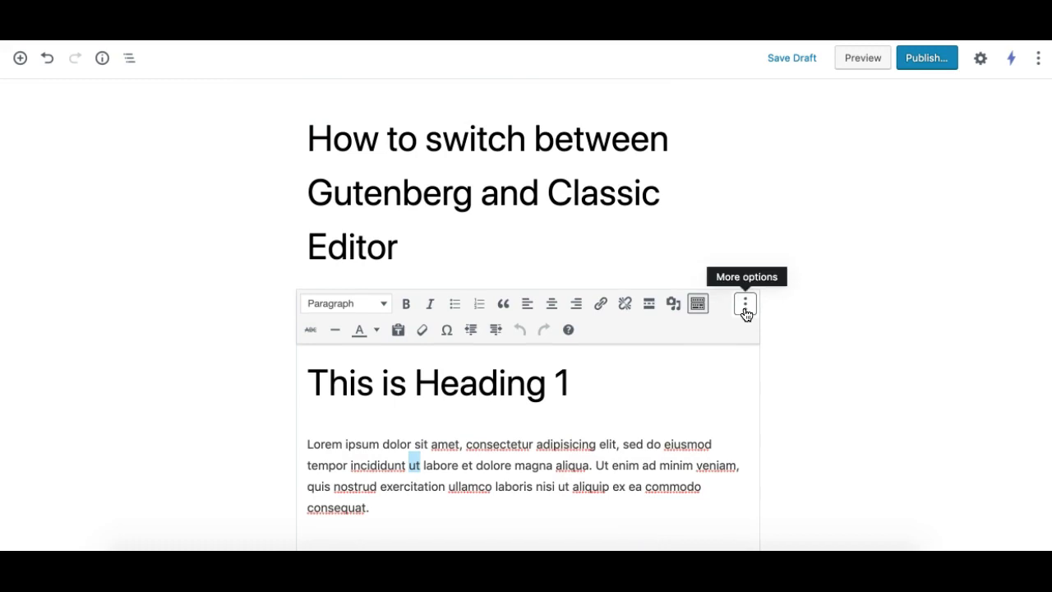
Convert the Classic block to individual blocks and display the block settings of the "This is Heading 1" heading.
click(746, 310)
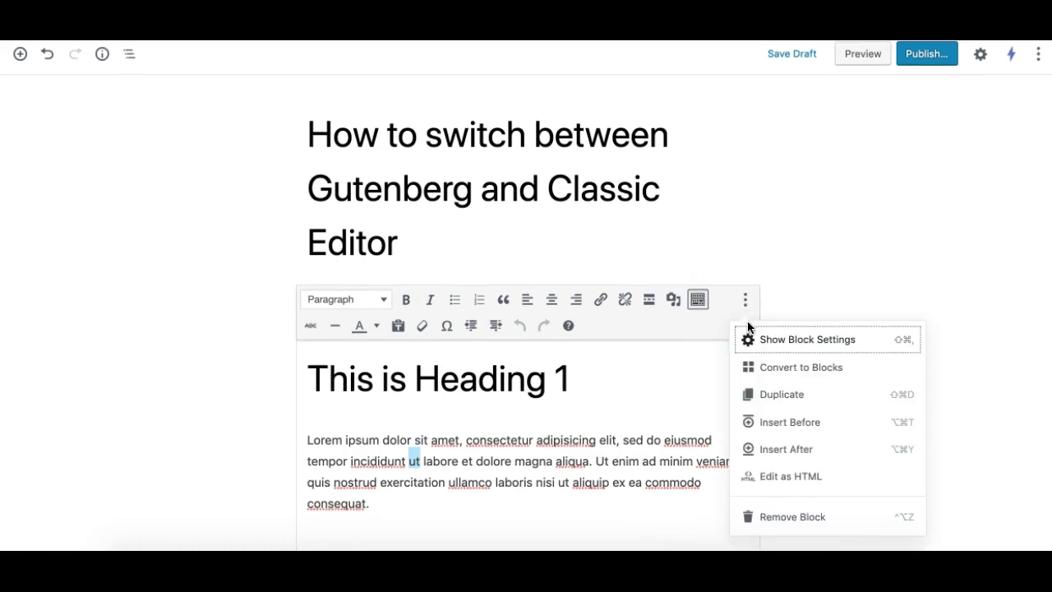
click(785, 377)
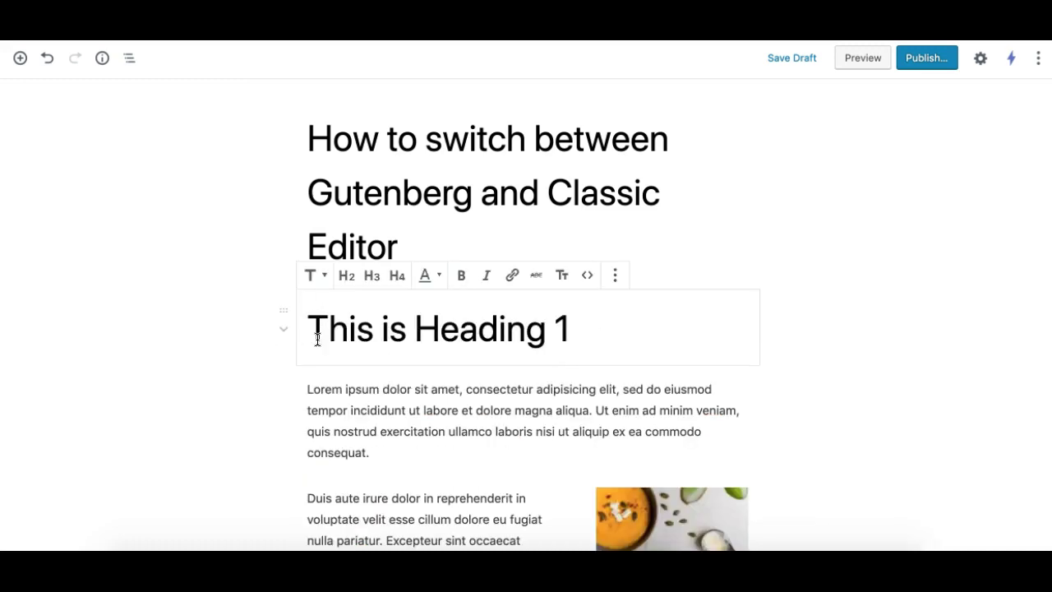
click(348, 329)
click(983, 61)
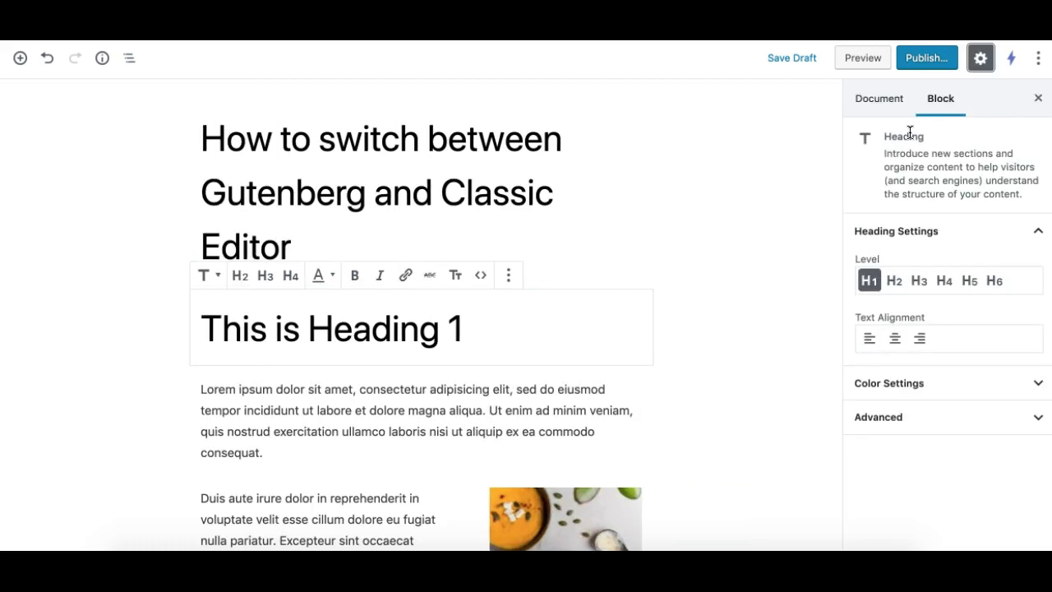
Inspect the block settings of the paragraphs below Heading 1 and of the soup image beside them.
scroll(588, 381, down, 5)
click(462, 235)
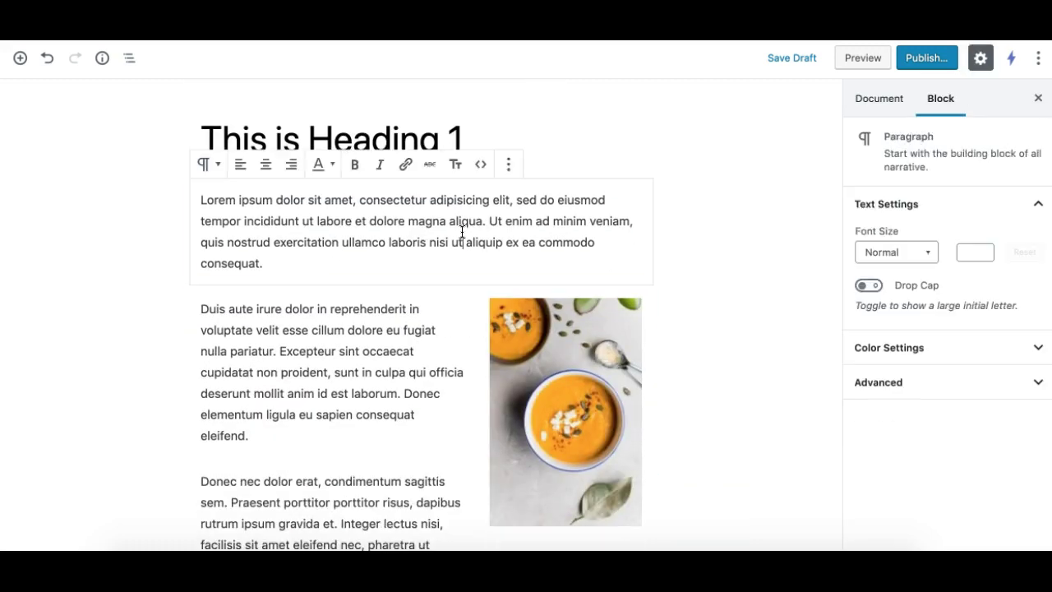
click(347, 370)
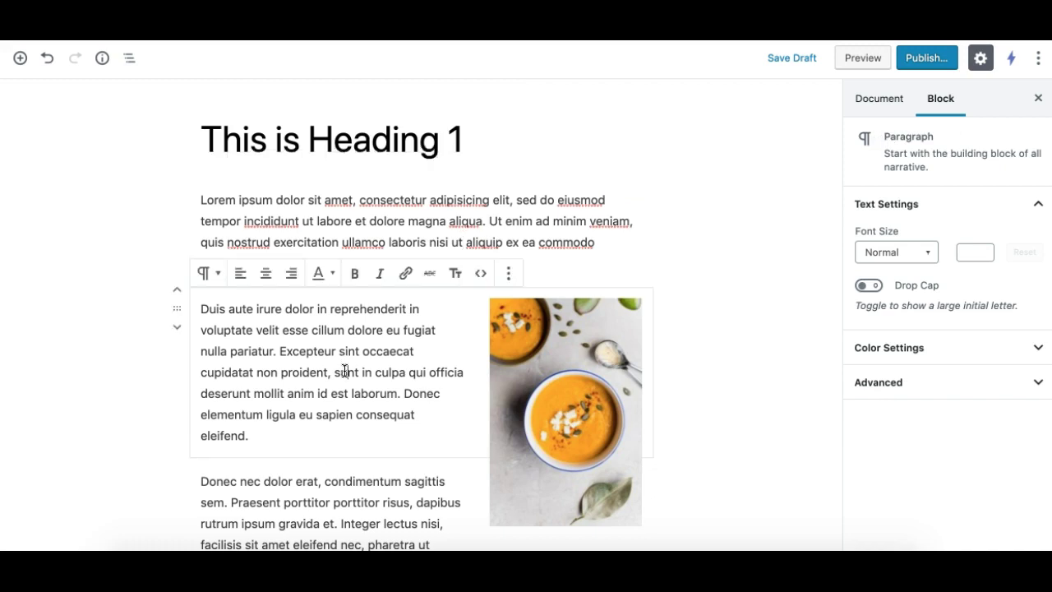
scroll(346, 371, down, 3)
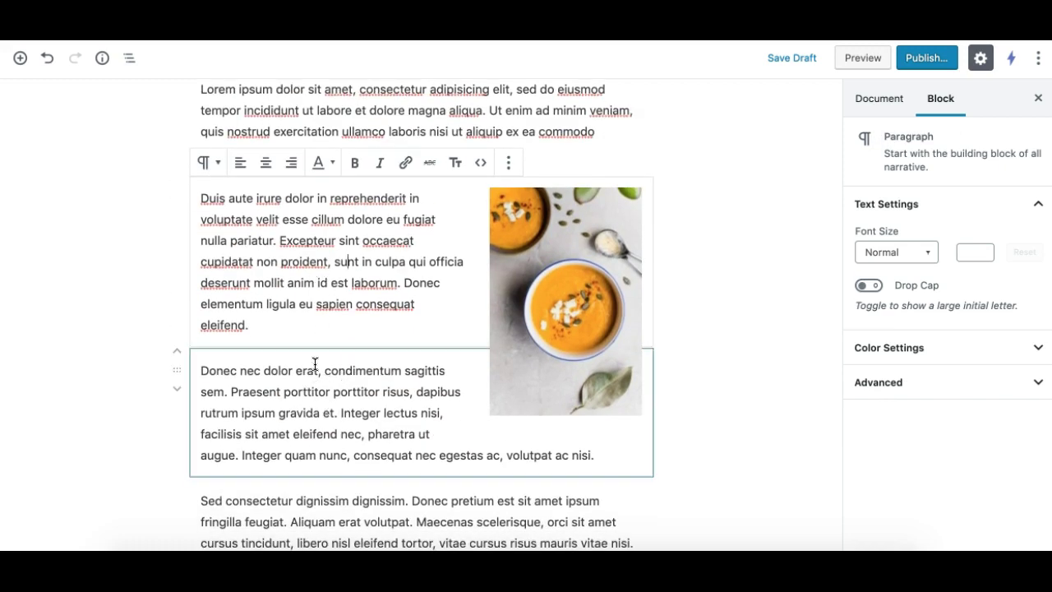
click(537, 257)
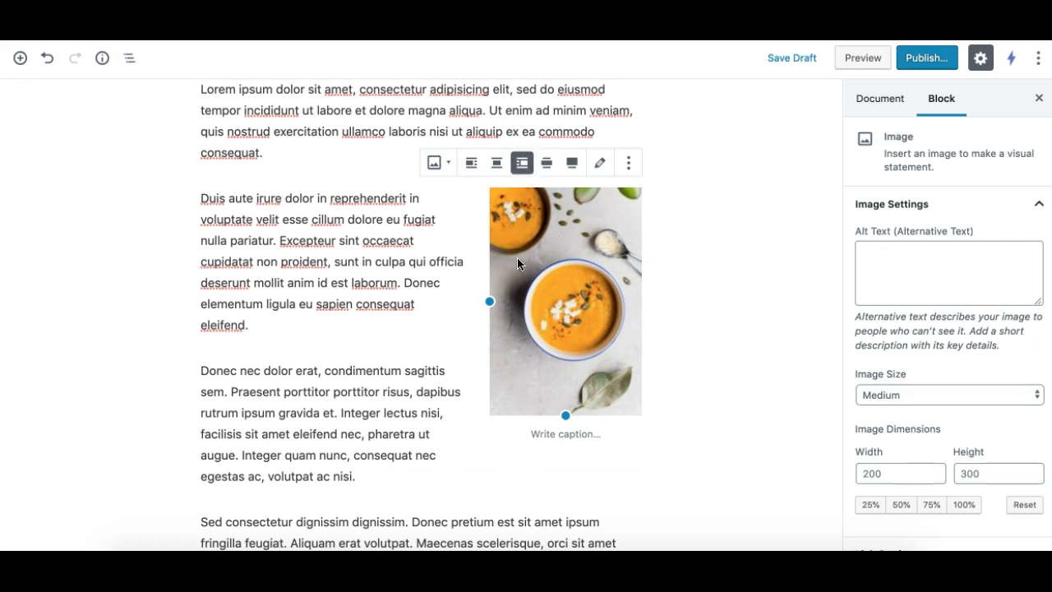
click(311, 393)
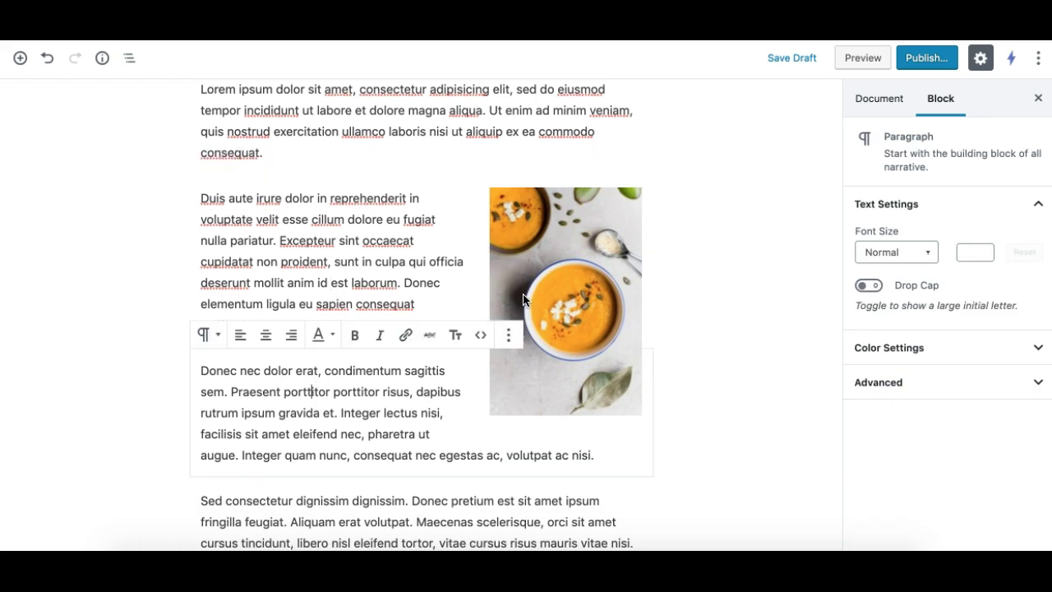
click(607, 274)
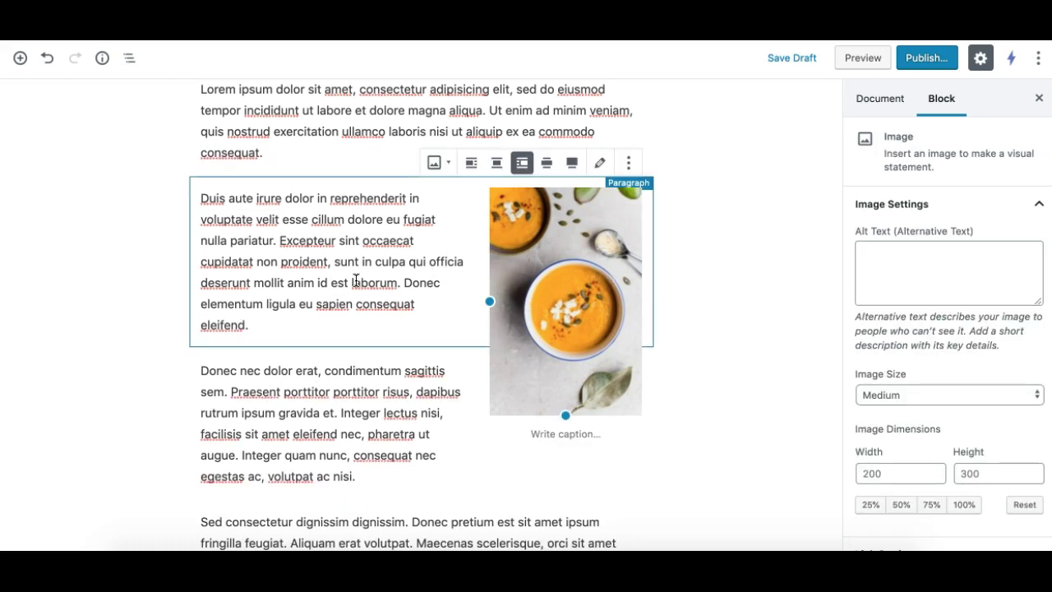
Check the heading level settings of the "This is Heading 2" block further down the post.
scroll(332, 341, down, 1)
scroll(333, 337, down, 6)
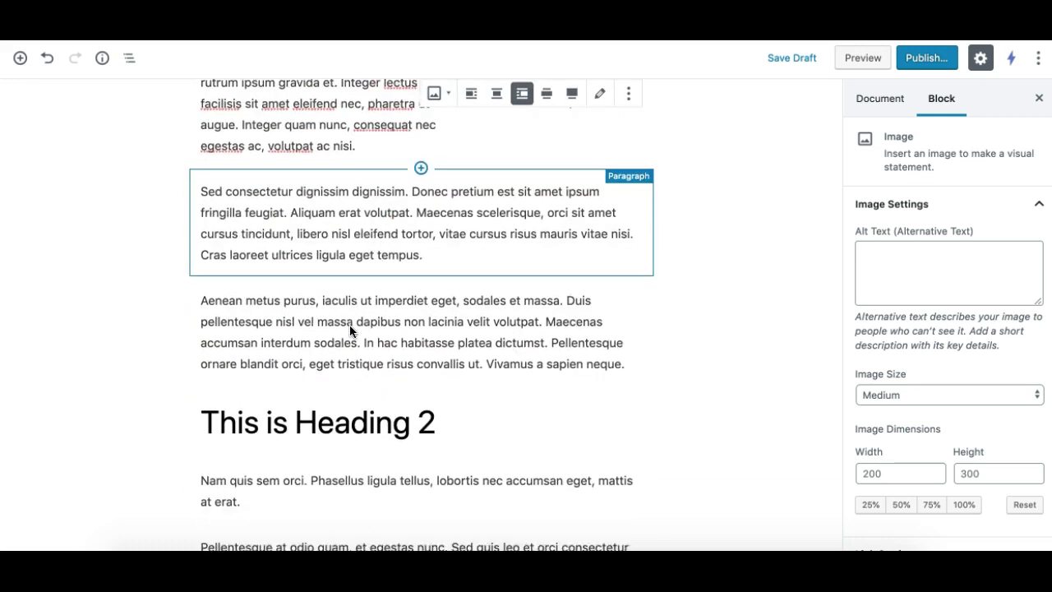
click(348, 309)
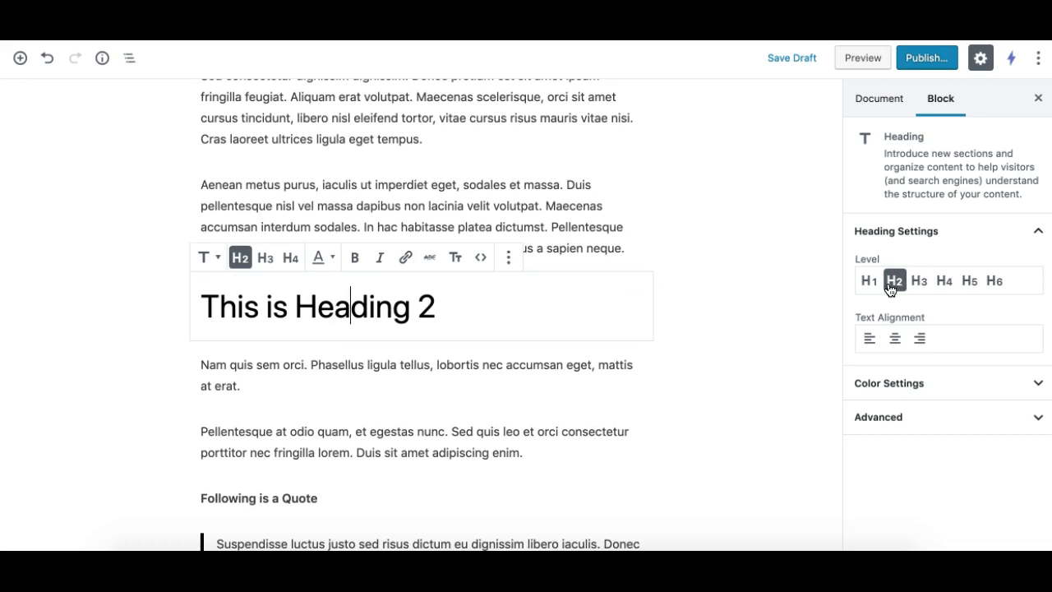
Apply the Large style to the quote block below "Following is a Quote" and deselect the block.
scroll(464, 338, down, 3)
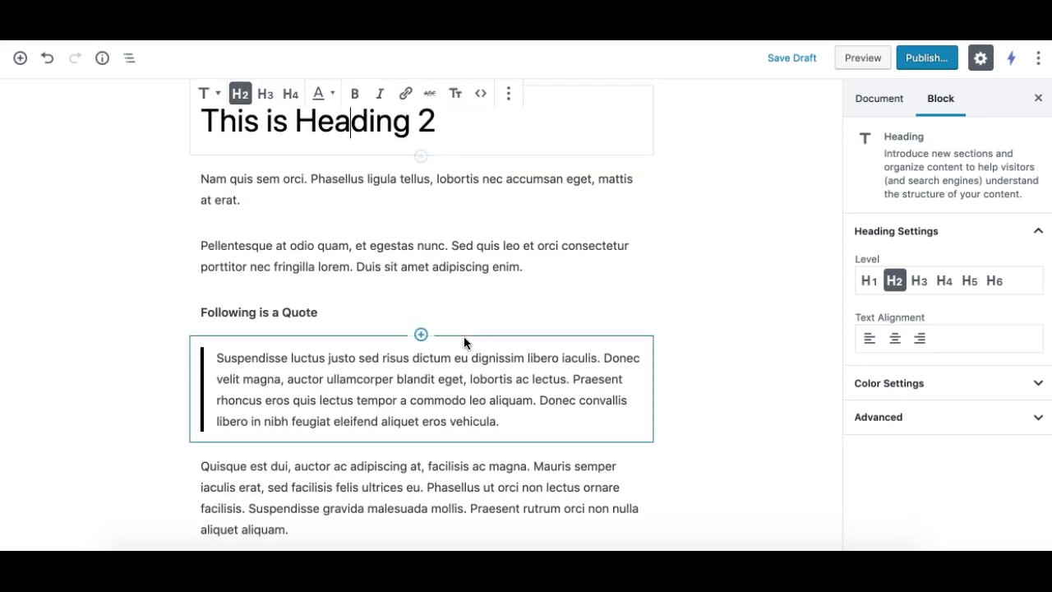
click(313, 383)
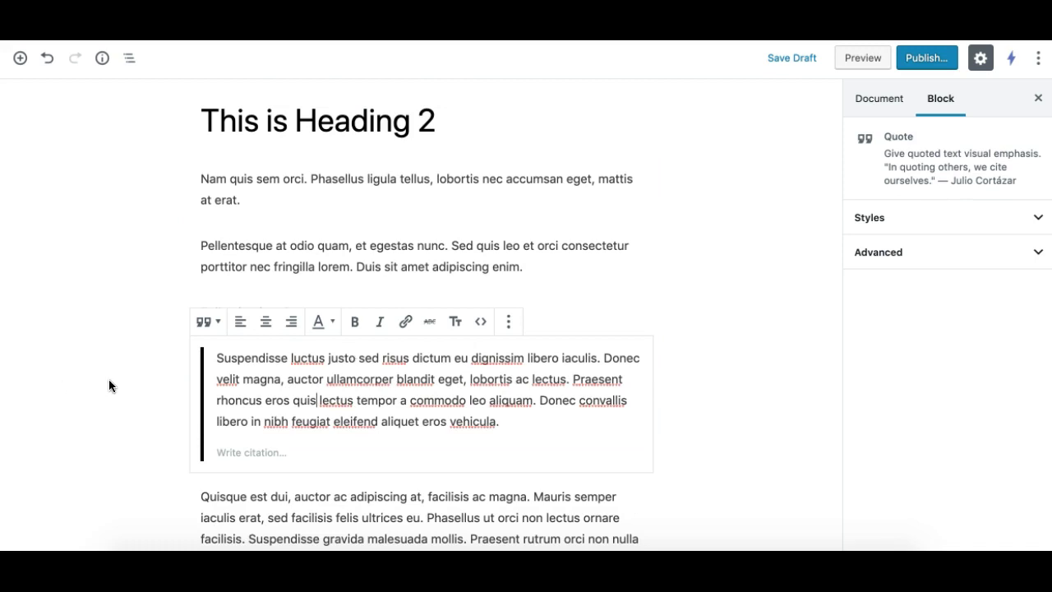
click(212, 324)
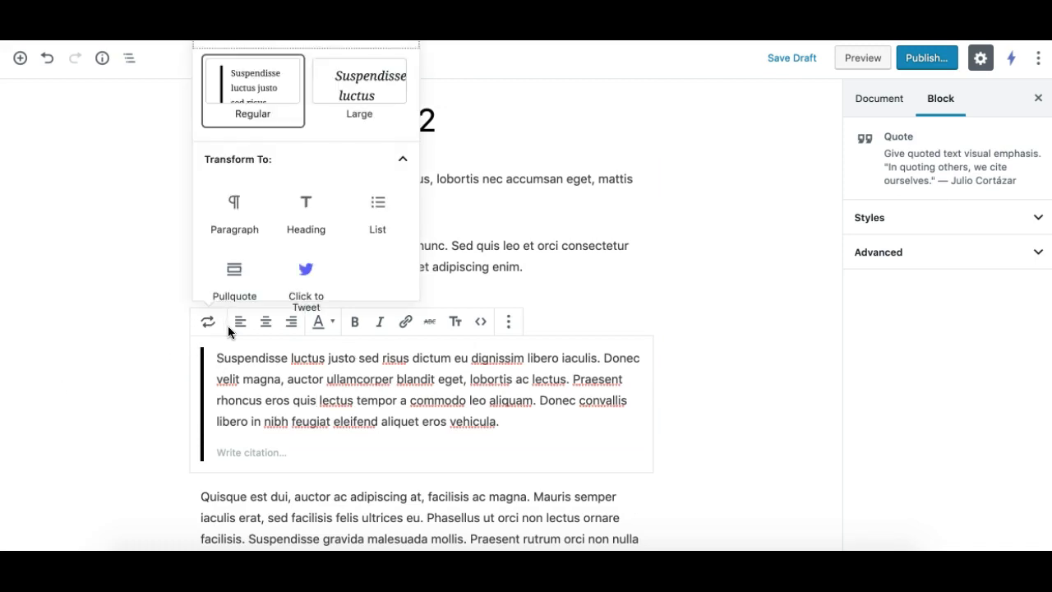
click(366, 87)
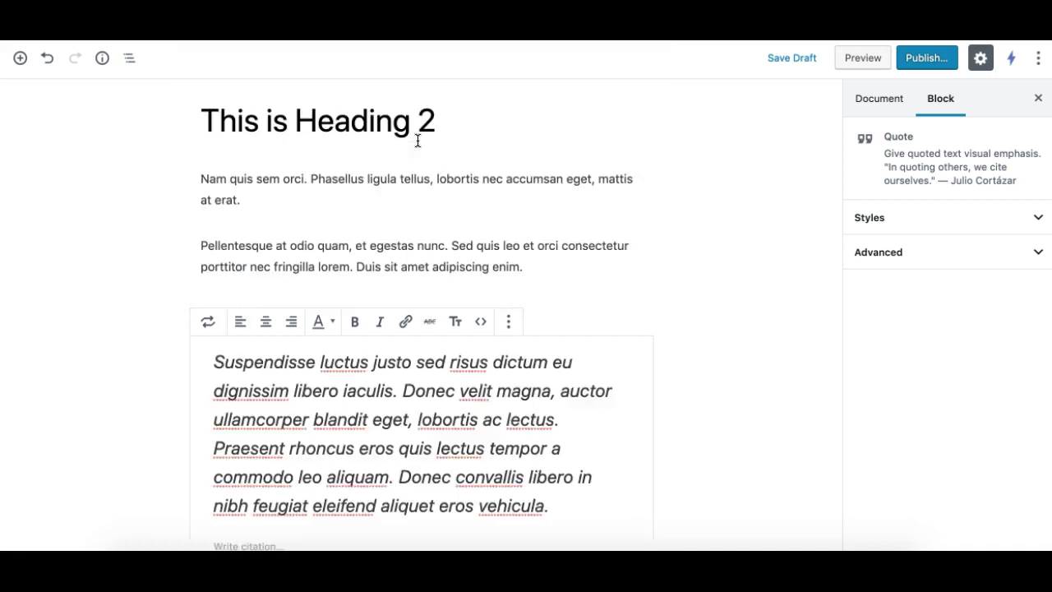
scroll(313, 469, down, 2)
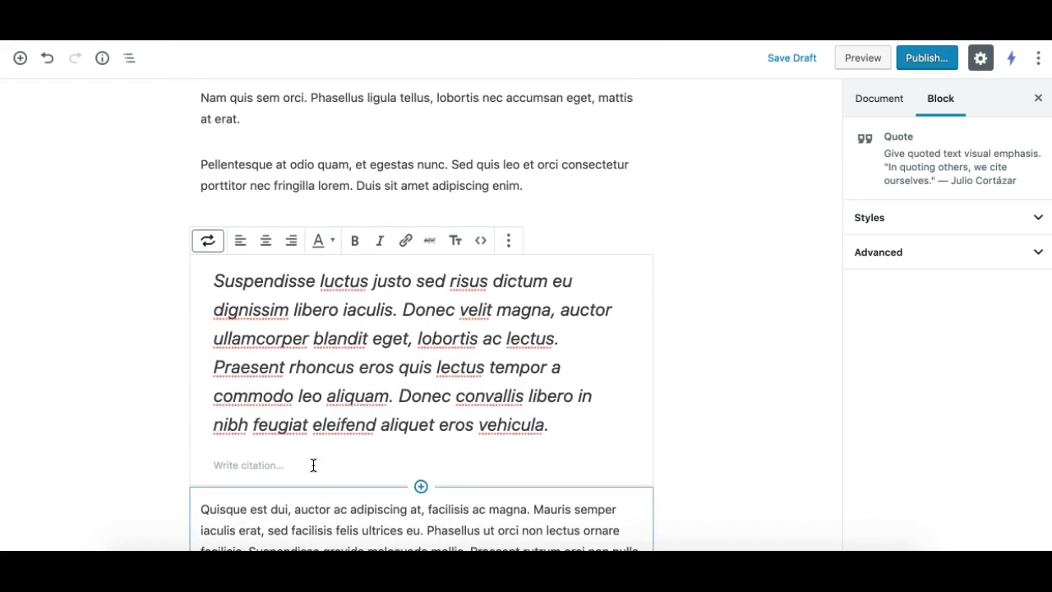
click(971, 221)
click(695, 246)
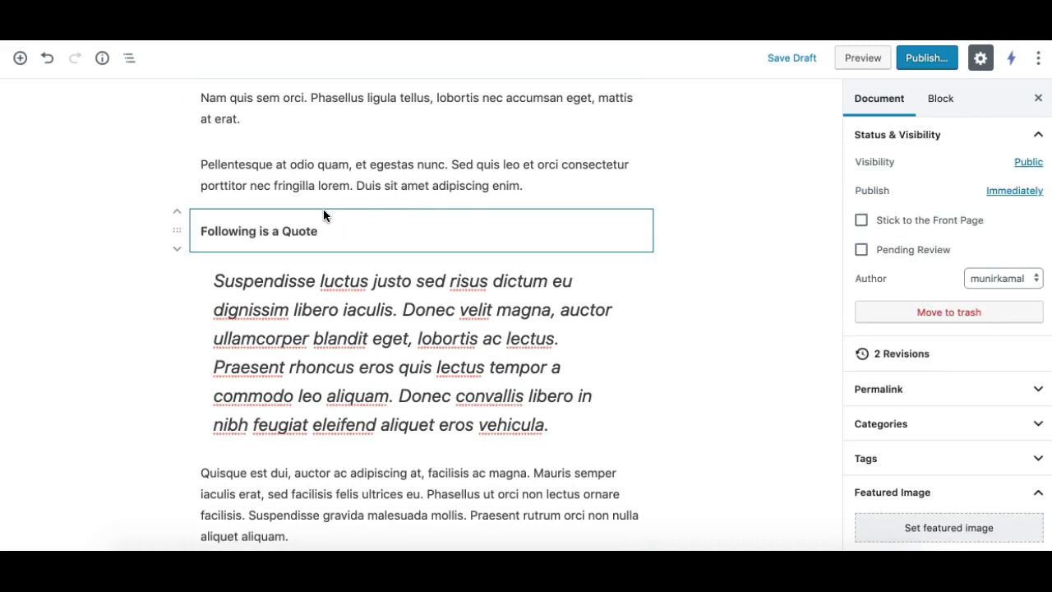
Apply the Checkbox style to the bulleted list below "Following is a list" and deselect the block.
scroll(296, 301, down, 6)
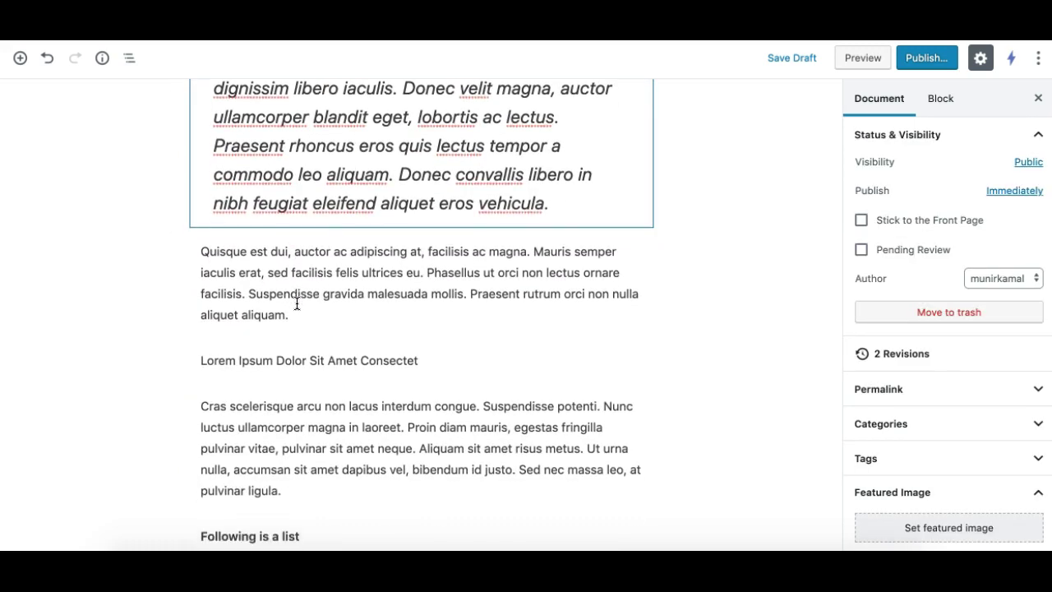
click(275, 333)
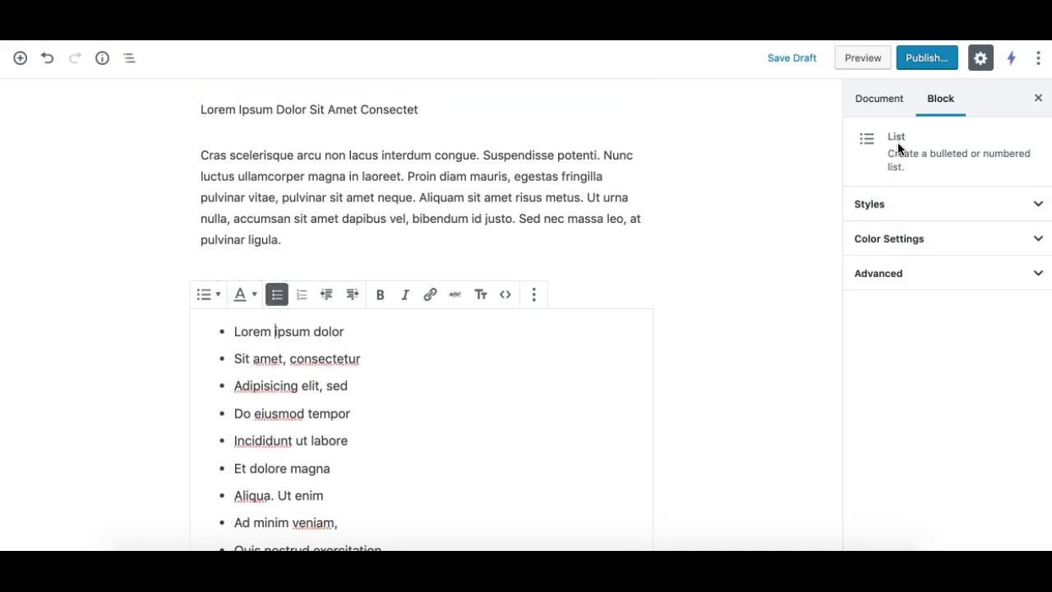
scroll(556, 362, down, 2)
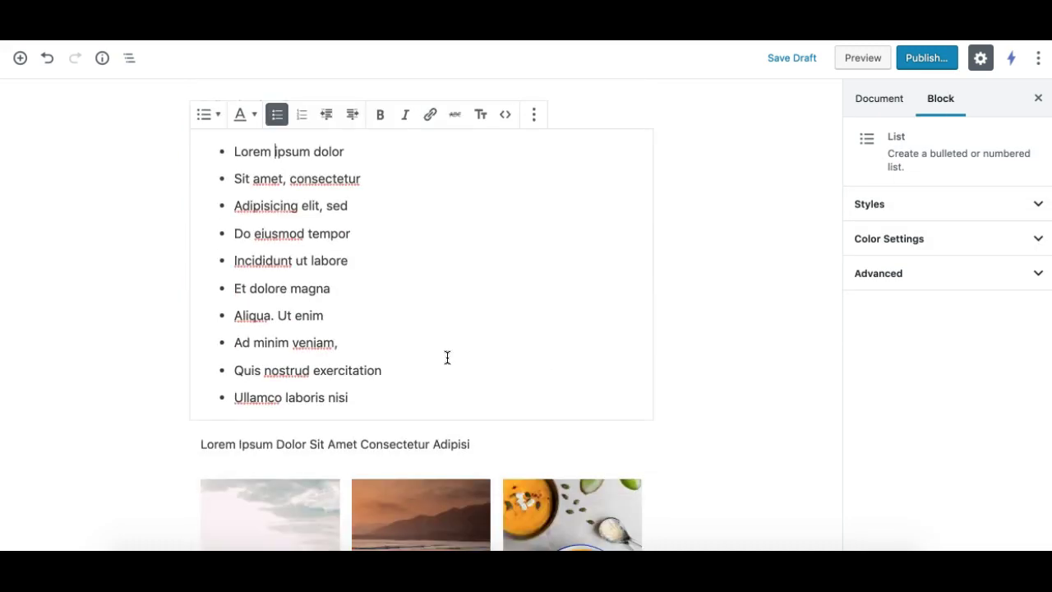
click(974, 195)
click(983, 262)
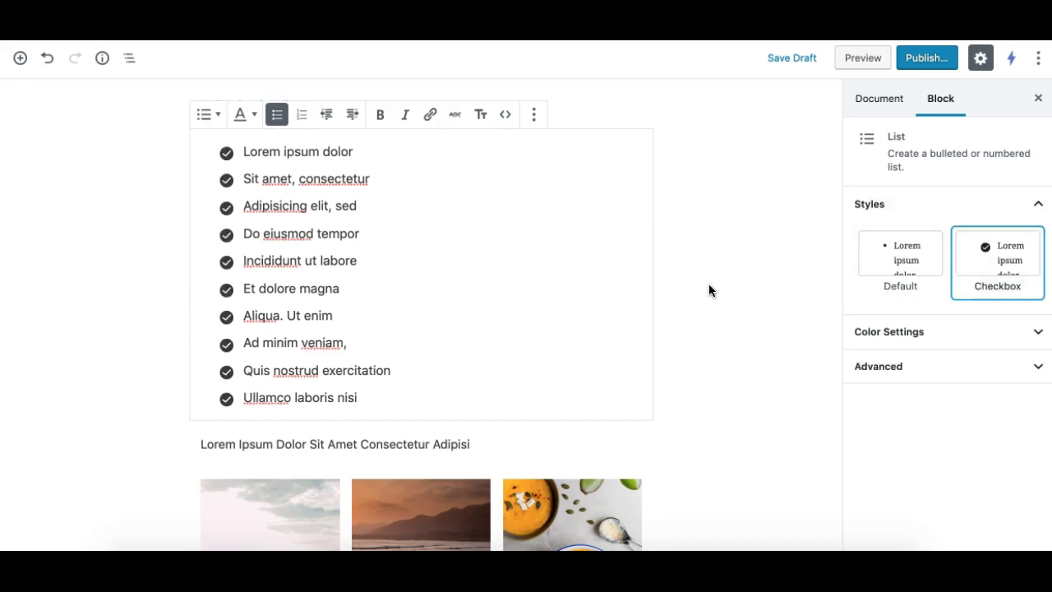
click(704, 333)
Examine the image gallery at the end of the post by selecting its five images one after another.
scroll(705, 333, down, 2)
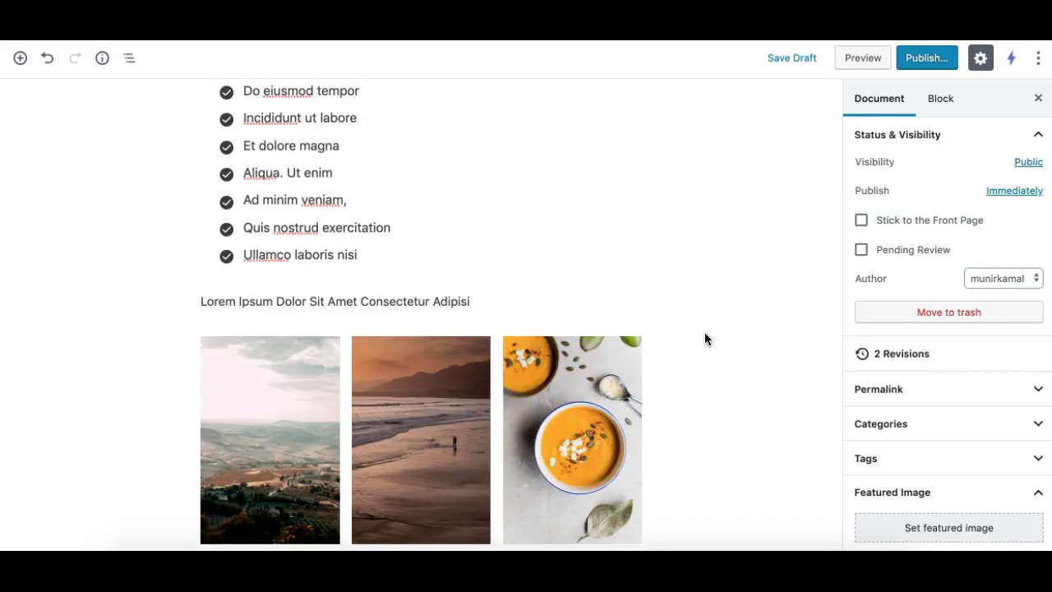
scroll(426, 376, down, 5)
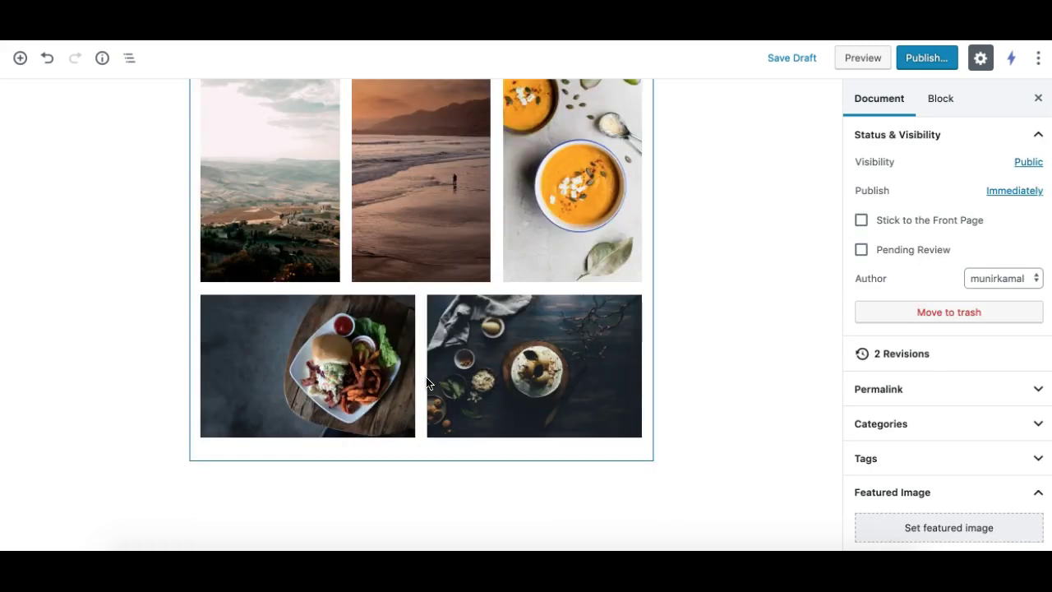
scroll(426, 383, up, 3)
click(209, 315)
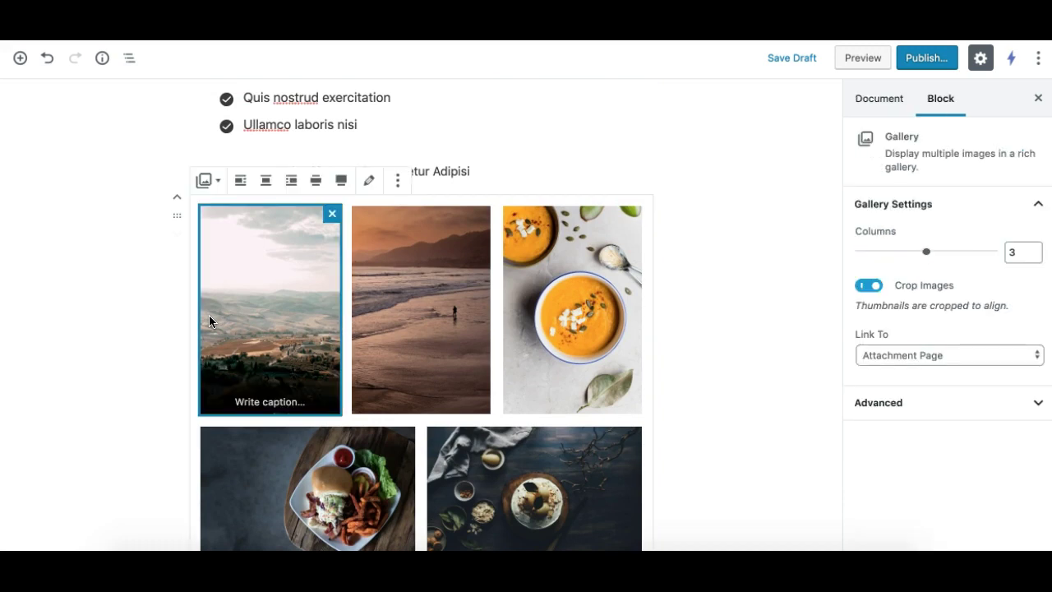
click(406, 317)
click(576, 338)
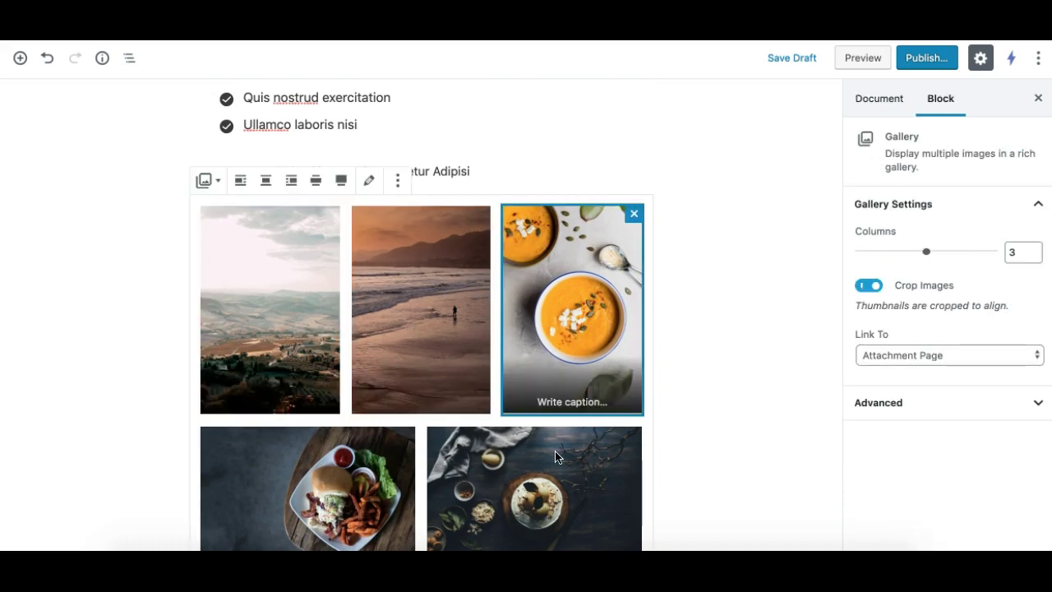
click(556, 458)
click(342, 452)
scroll(345, 450, down, 3)
Align the image gallery to wide width and set its columns to 4.
scroll(345, 445, up, 3)
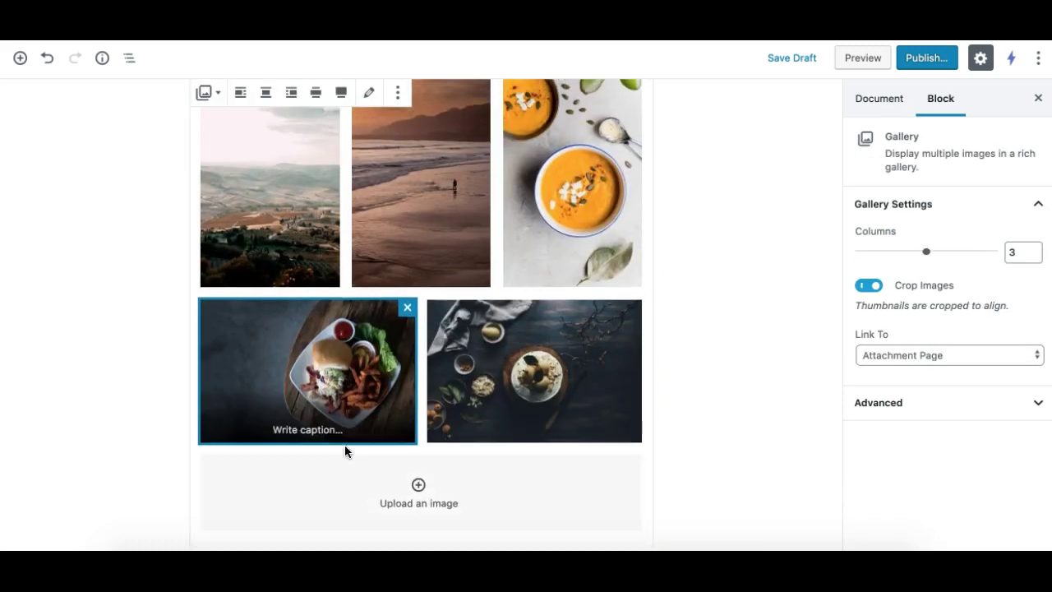
key(Return)
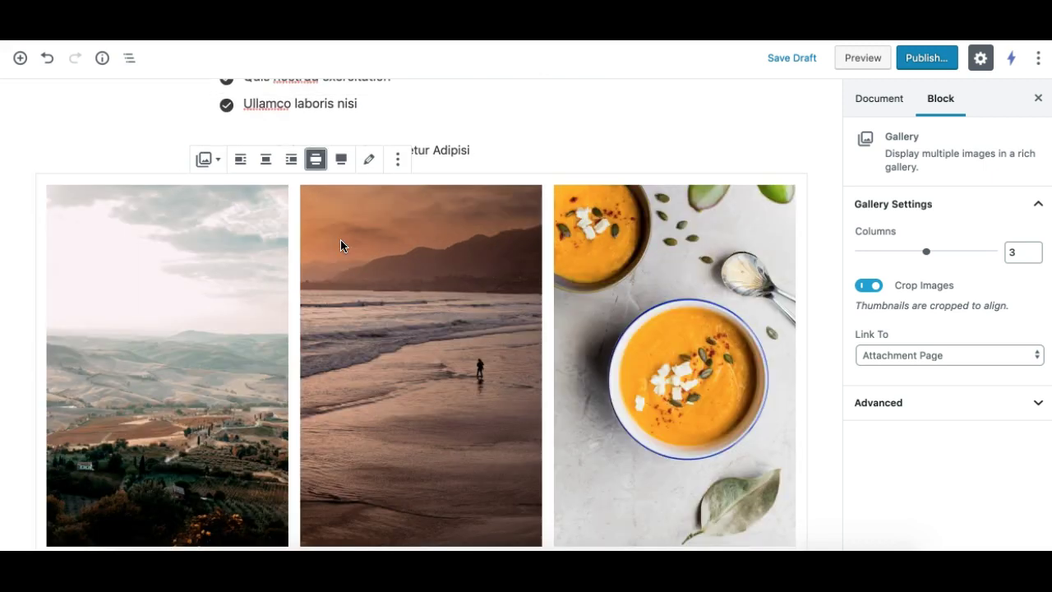
scroll(328, 304, down, 3)
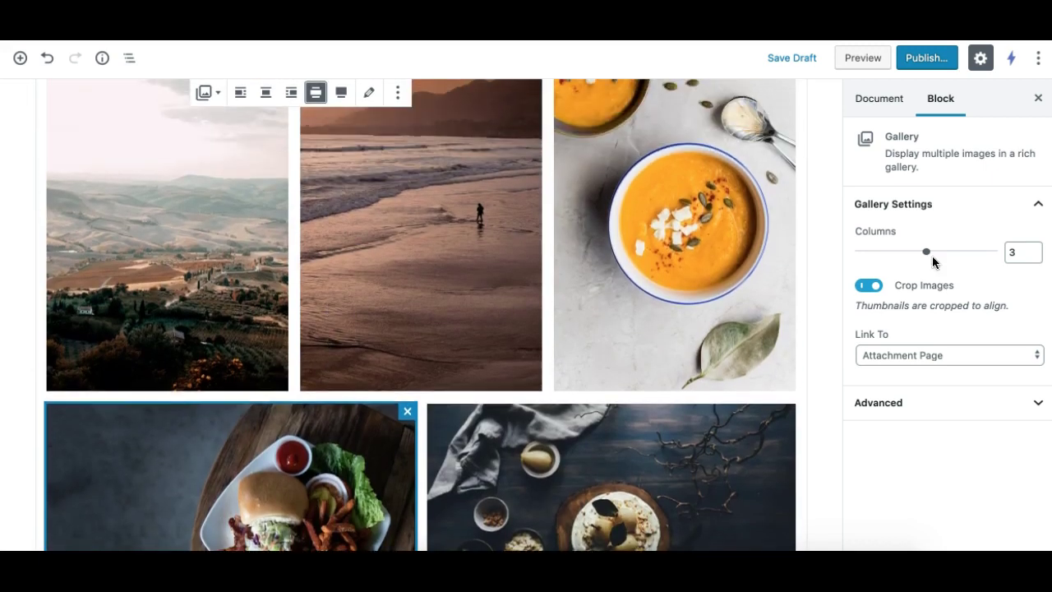
drag(925, 252, 954, 259)
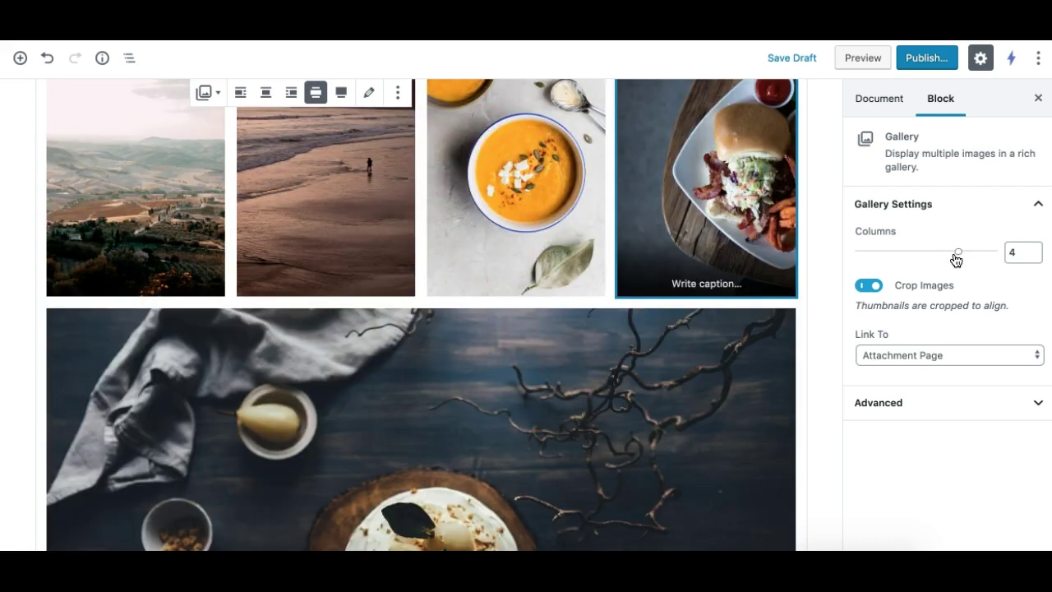
Look over the converted post around the checkbox list and the wide gallery down to its last image.
scroll(561, 321, up, 8)
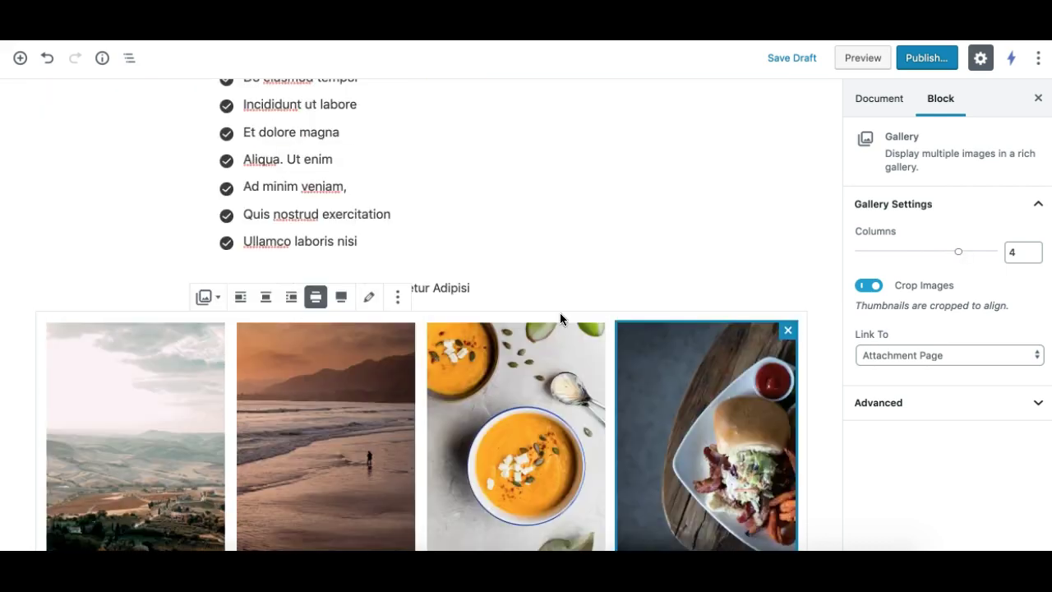
scroll(562, 329, down, 15)
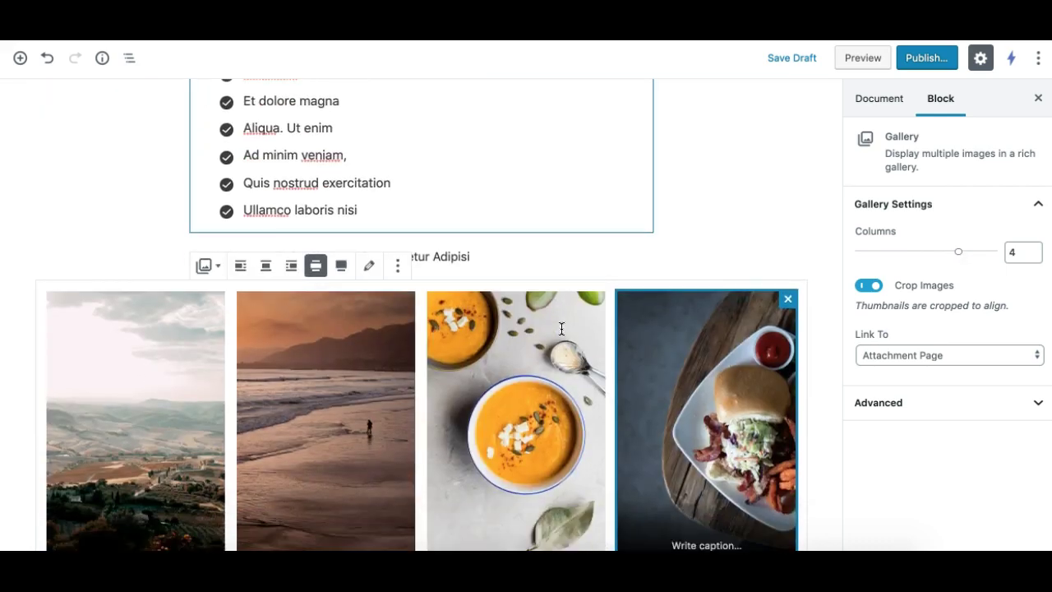
scroll(561, 328, down, 3)
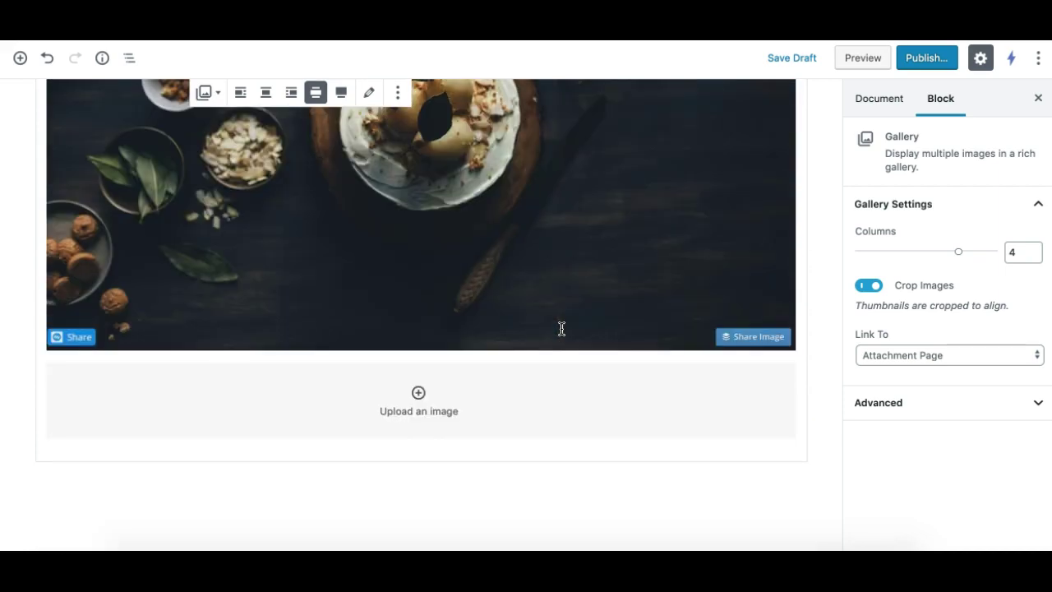
scroll(561, 329, up, 20)
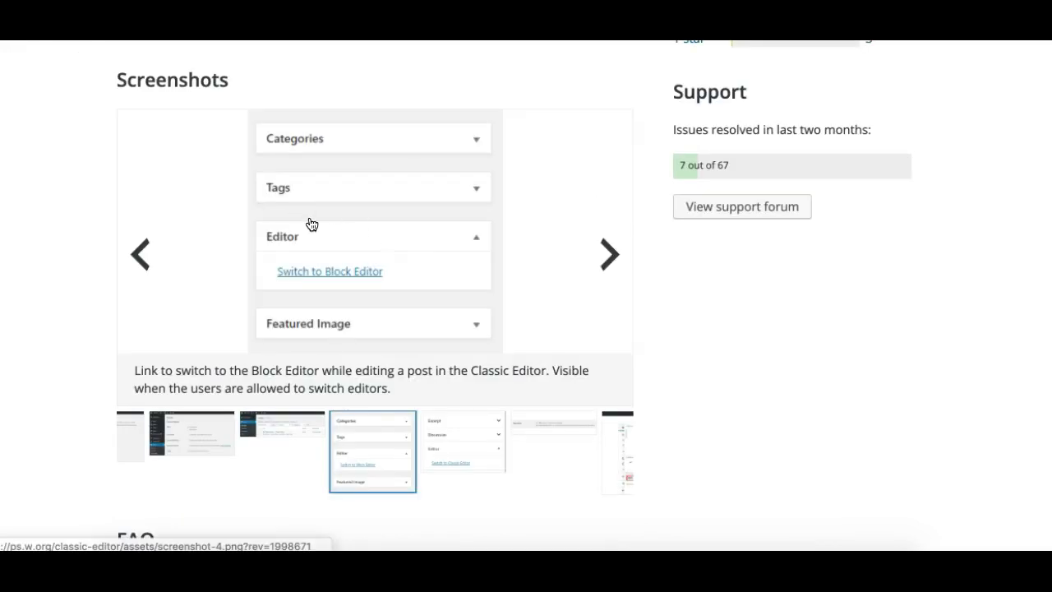
Look over the Classic Editor plugin page and the converted post around its large quote block.
scroll(312, 226, up, 10)
scroll(312, 226, up, 1)
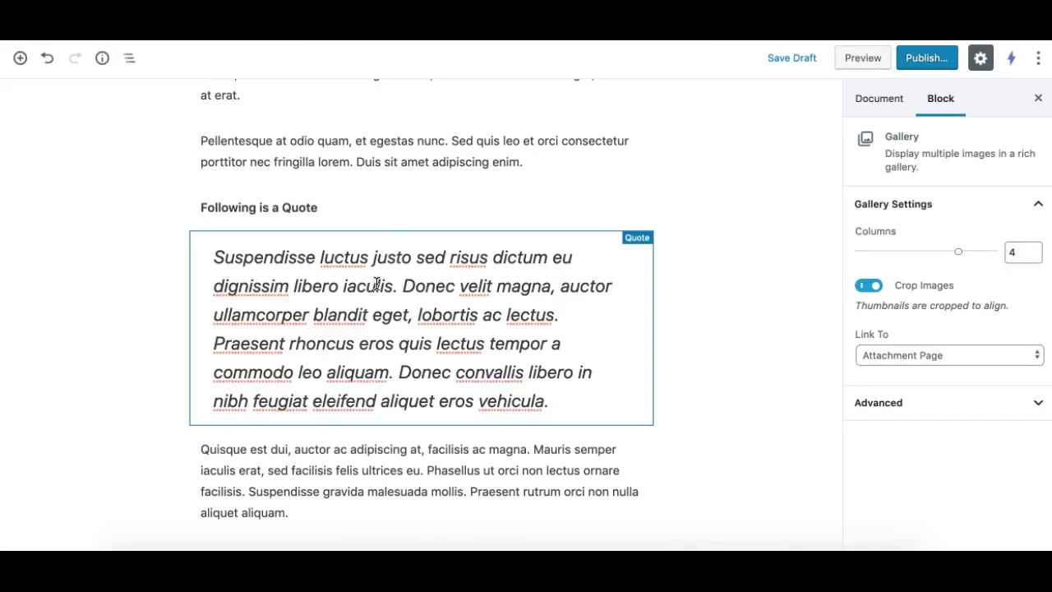
scroll(374, 323, down, 10)
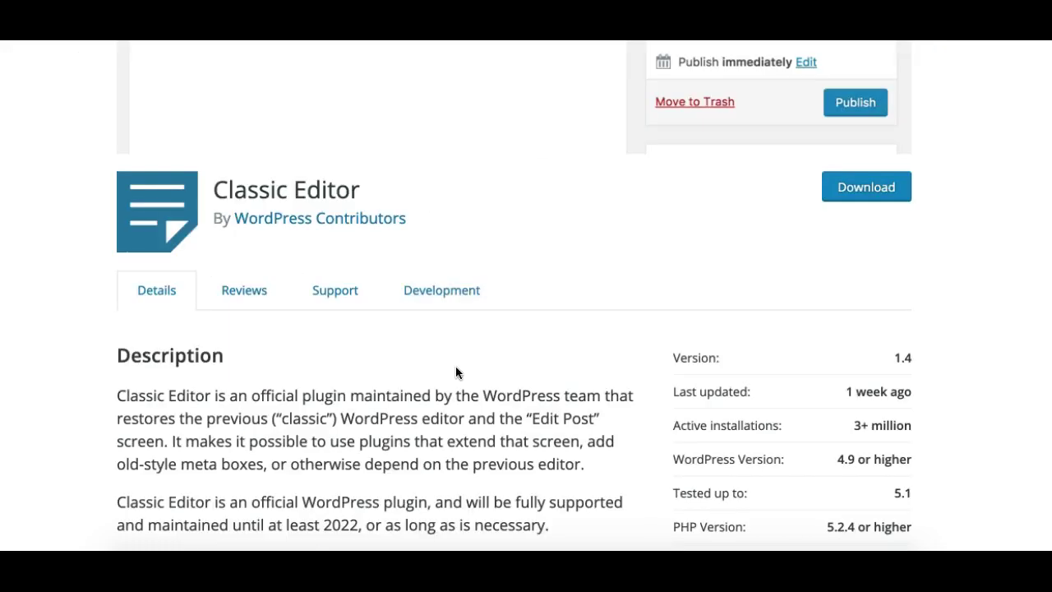
Review the converted post from its title through the checkmark list to the end of the wide gallery.
scroll(456, 372, down, 7)
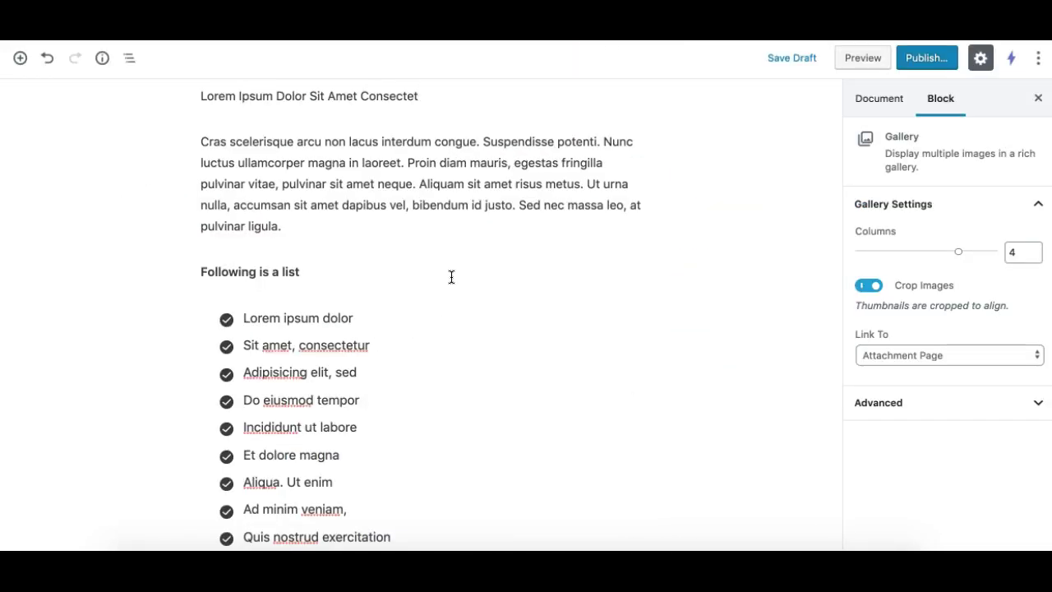
scroll(440, 305, down, 1)
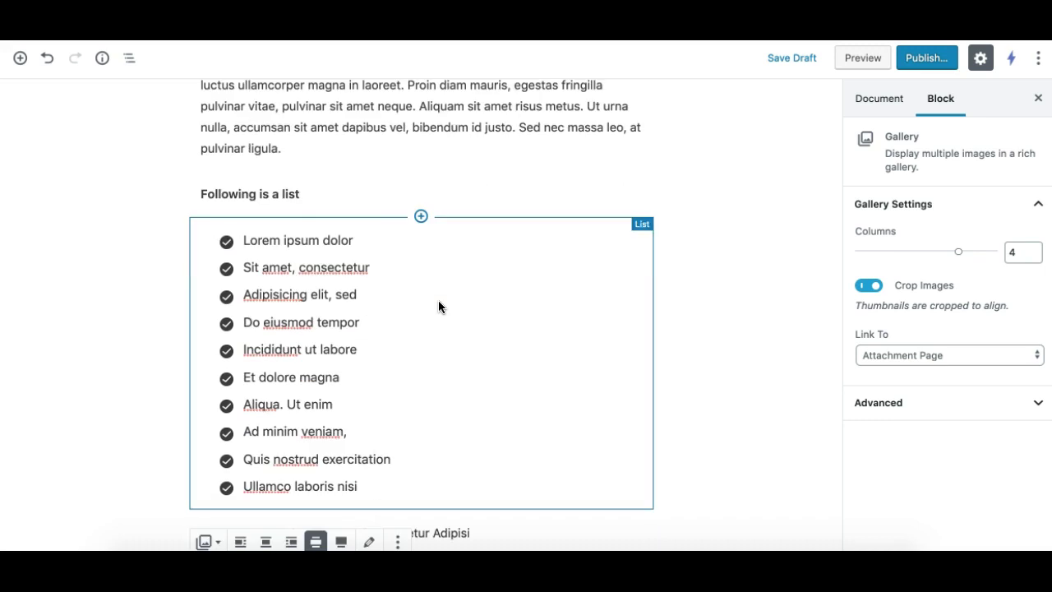
scroll(438, 300, down, 3)
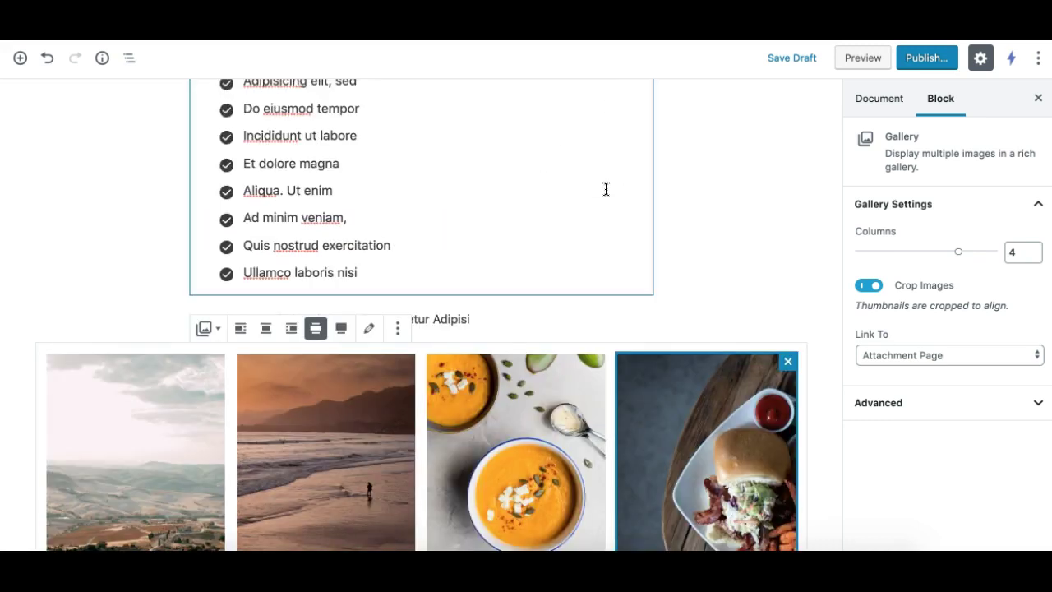
scroll(645, 278, down, 3)
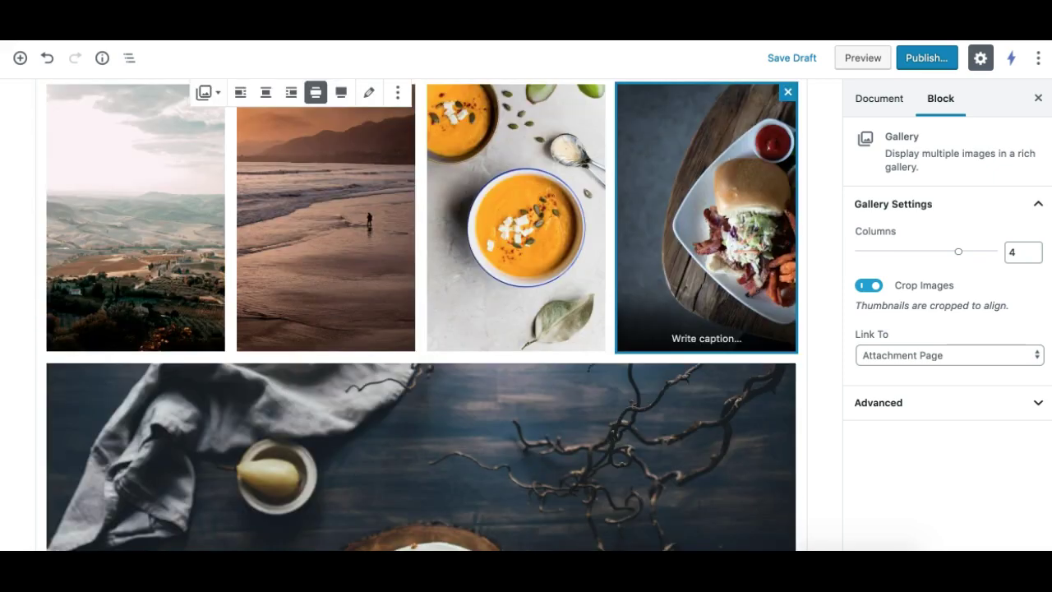
scroll(529, 274, up, 20)
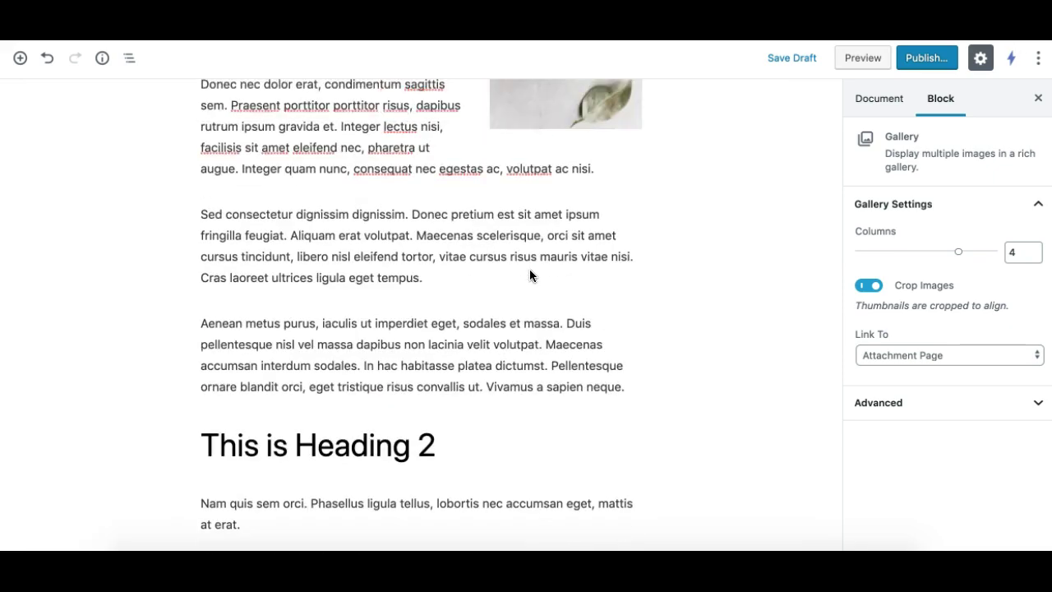
scroll(530, 272, up, 3)
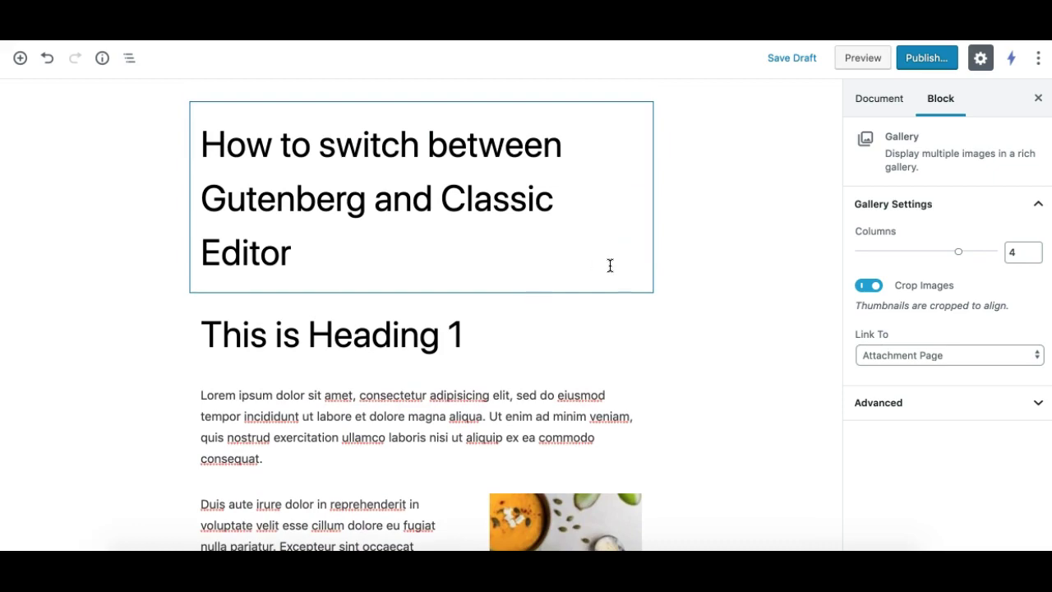
scroll(608, 287, down, 5)
scroll(606, 310, down, 15)
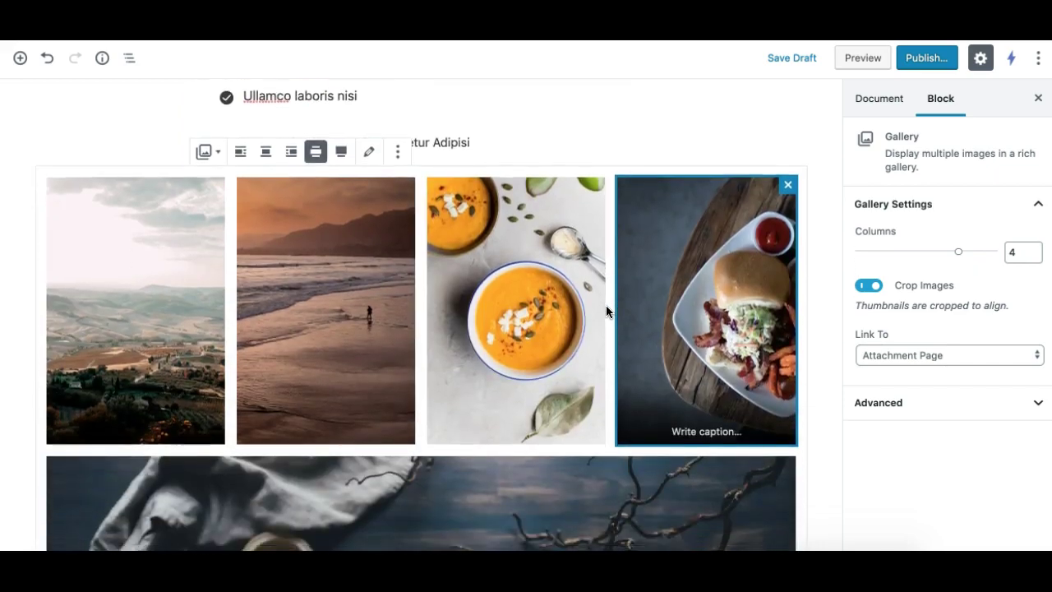
scroll(606, 310, down, 5)
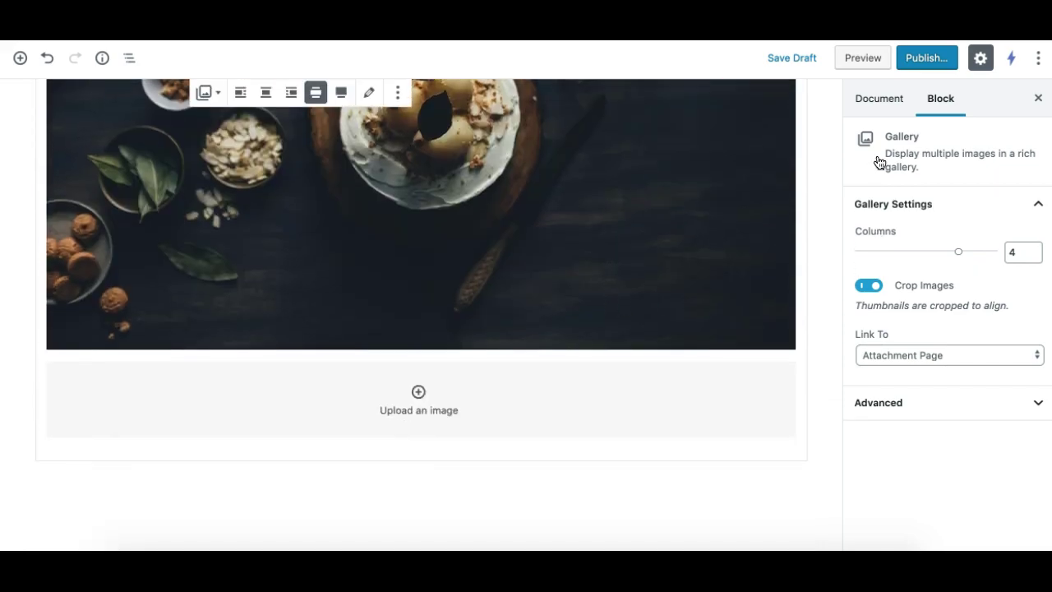
Save the draft and switch the post from the Block Editor to the Classic Editor.
scroll(751, 205, up, 20)
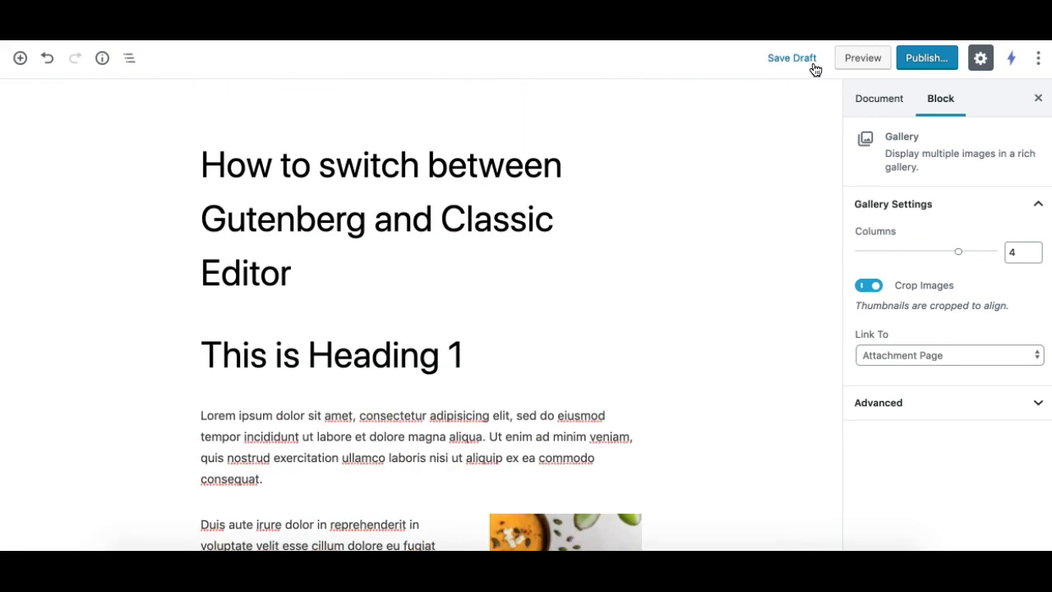
click(818, 72)
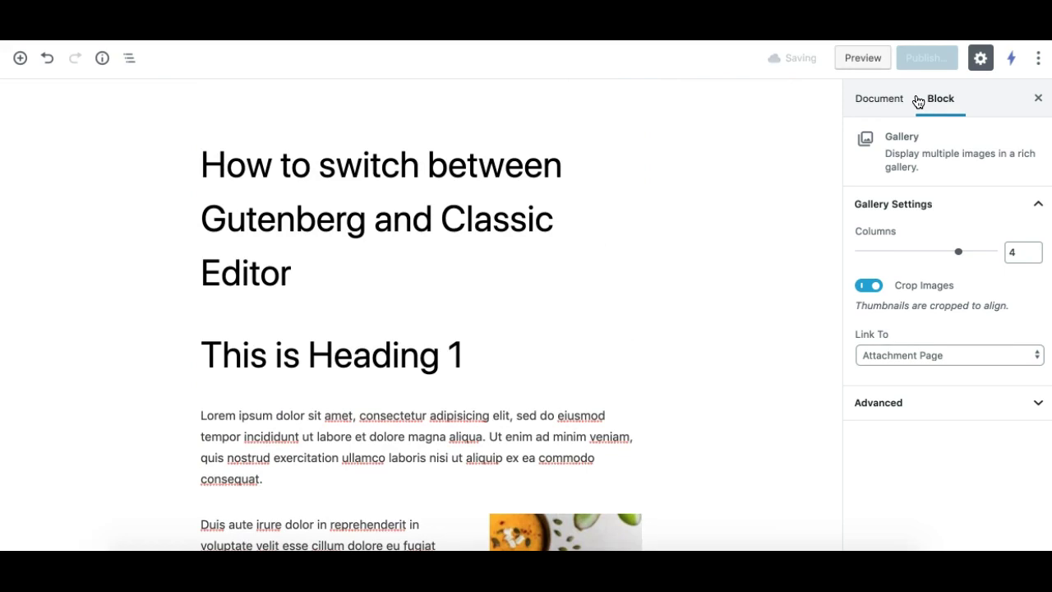
click(1037, 60)
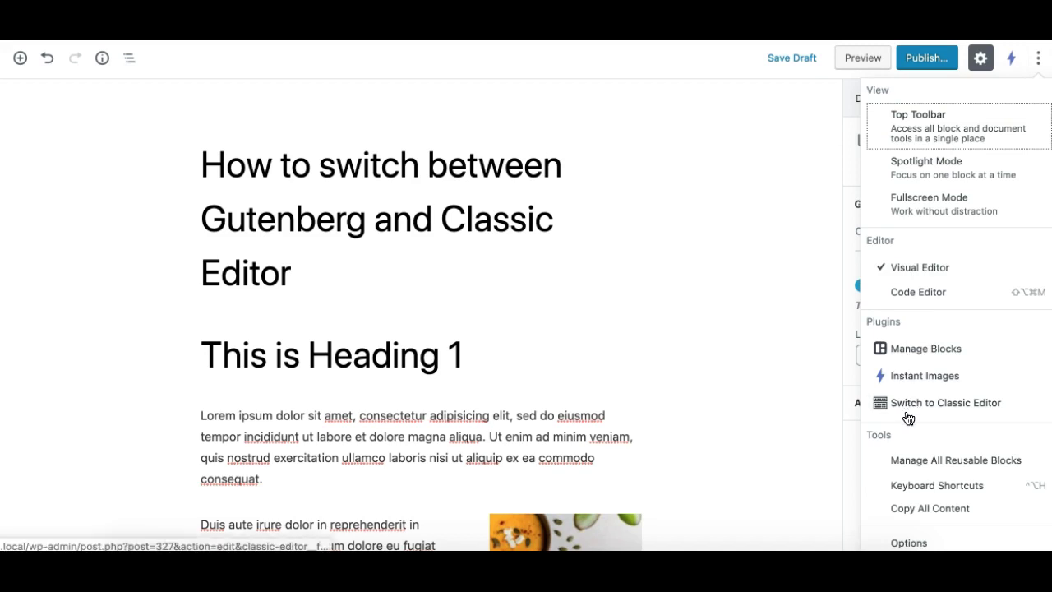
click(962, 404)
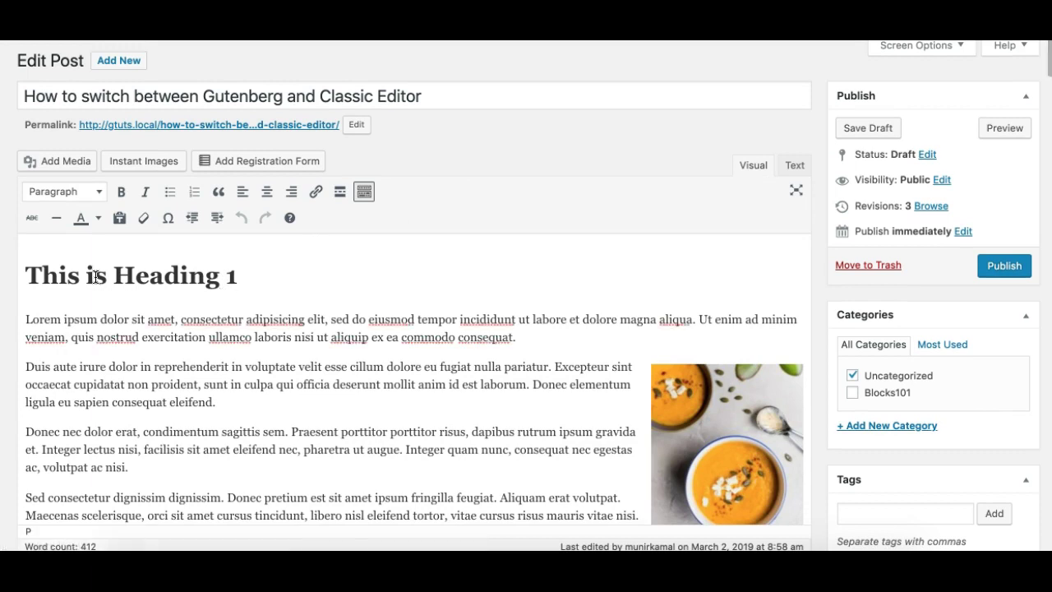
Examine how the post's headings, quote, bulleted list and first gallery images are laid out in the Classic Editor.
scroll(271, 385, down, 3)
scroll(270, 385, down, 9)
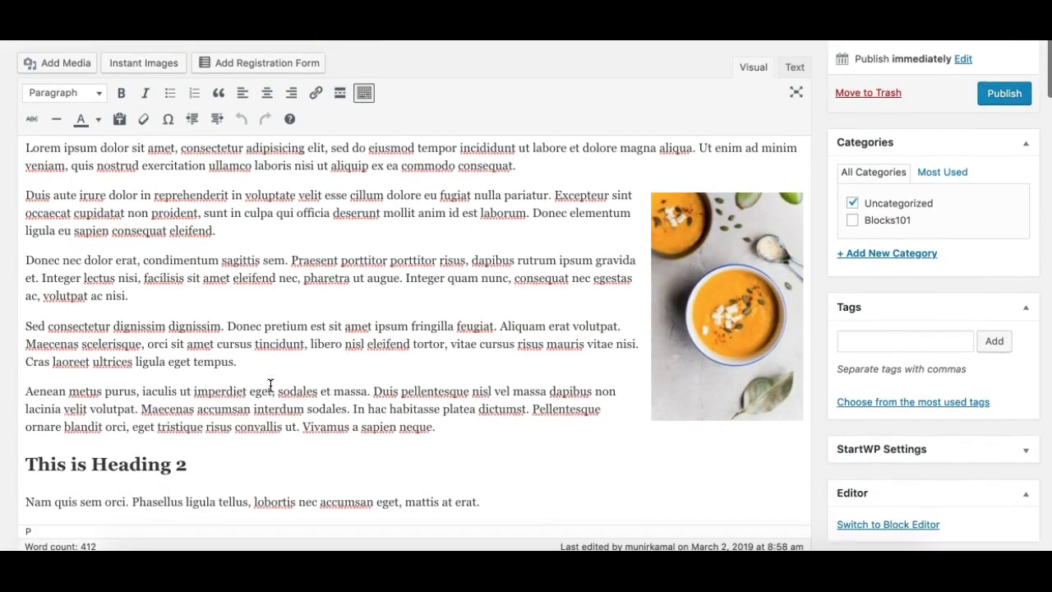
scroll(271, 385, down, 8)
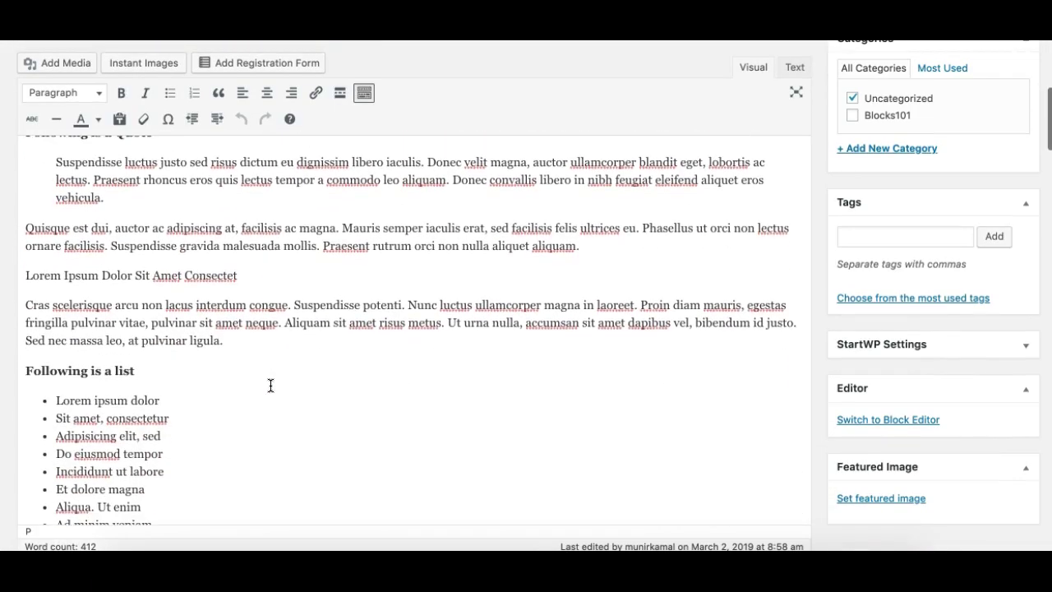
click(104, 235)
scroll(170, 317, down, 1)
scroll(169, 317, down, 20)
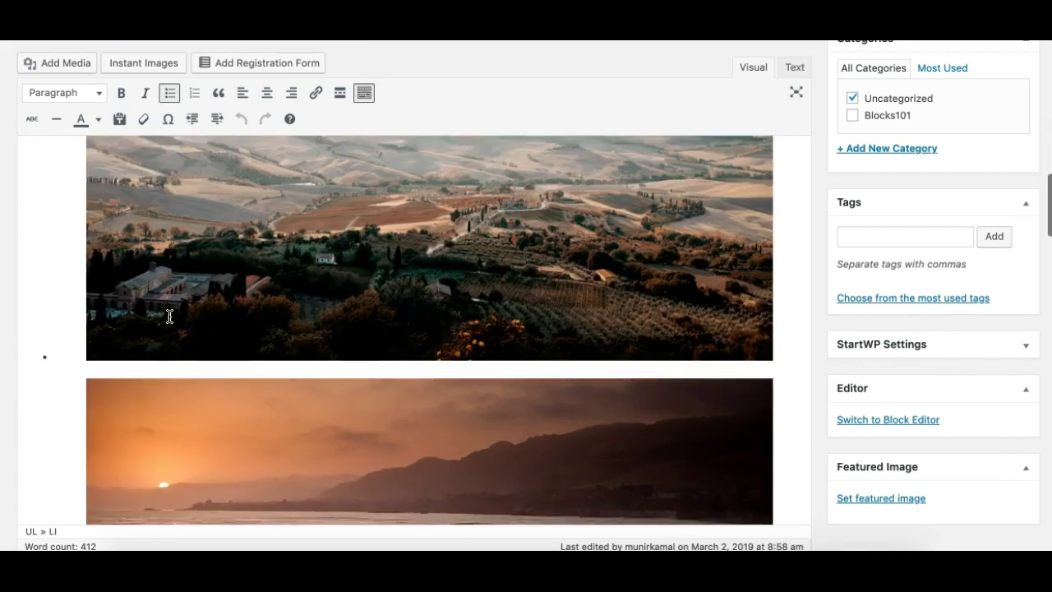
scroll(170, 316, down, 5)
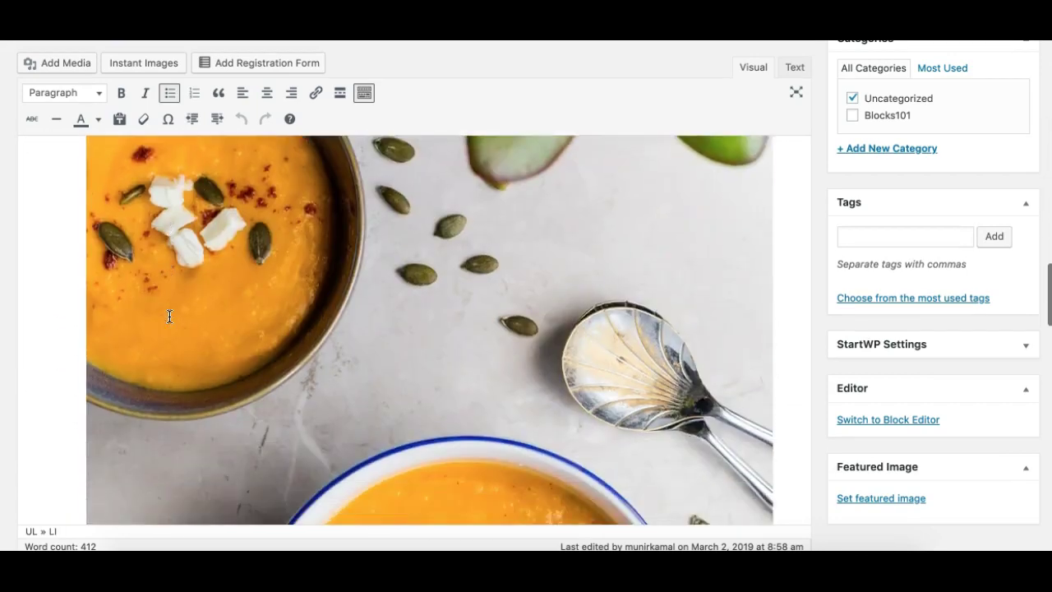
scroll(170, 316, up, 15)
scroll(169, 317, up, 3)
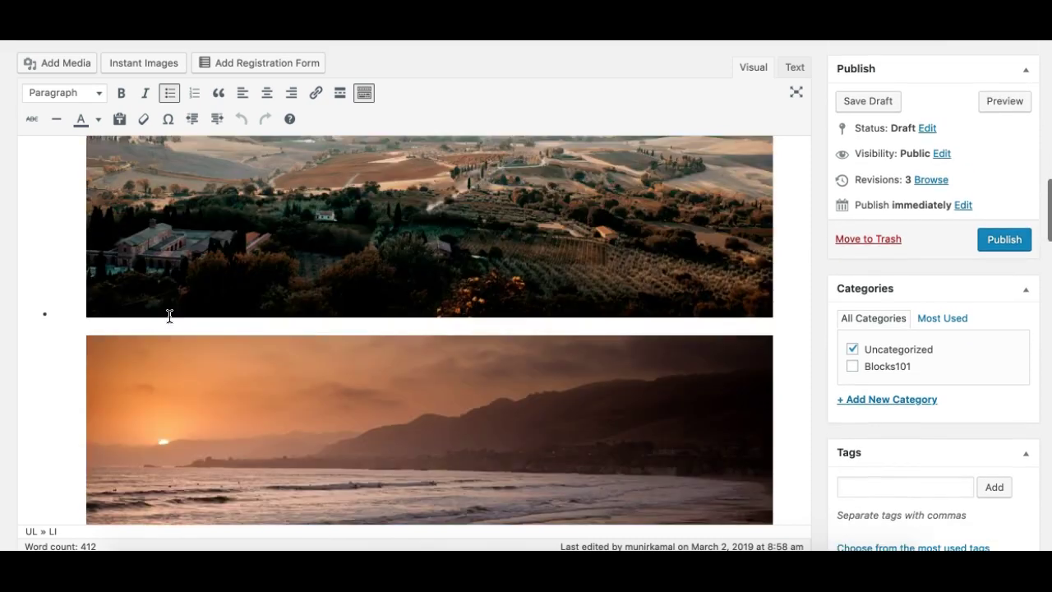
Inspect the former gallery's images one by one, selecting the landscape, beach and soup pictures and continuing to the dessert picture.
click(225, 286)
scroll(225, 286, up, 3)
scroll(226, 285, down, 10)
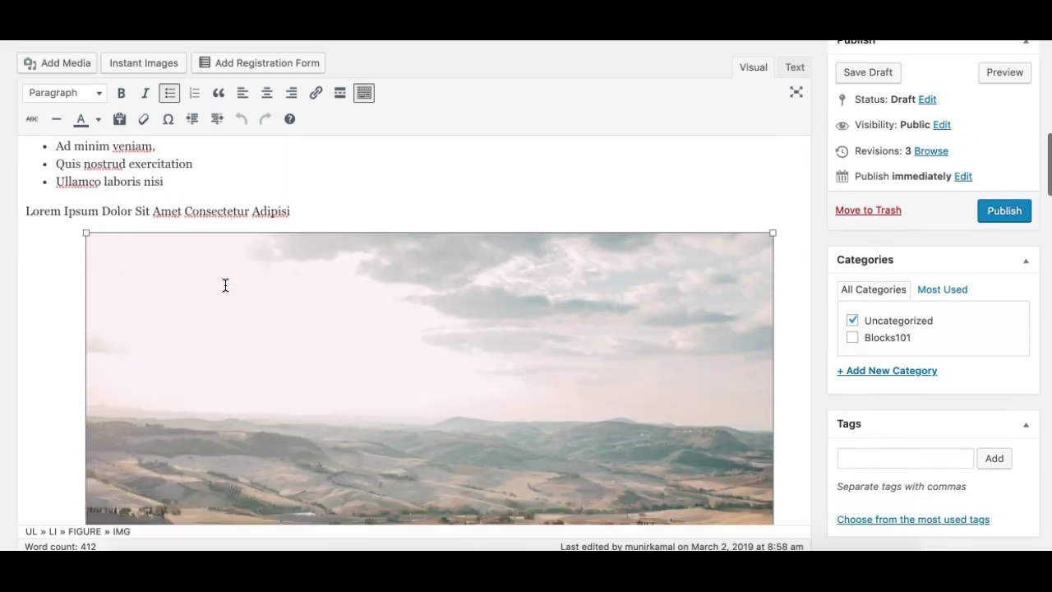
click(249, 274)
scroll(249, 274, down, 6)
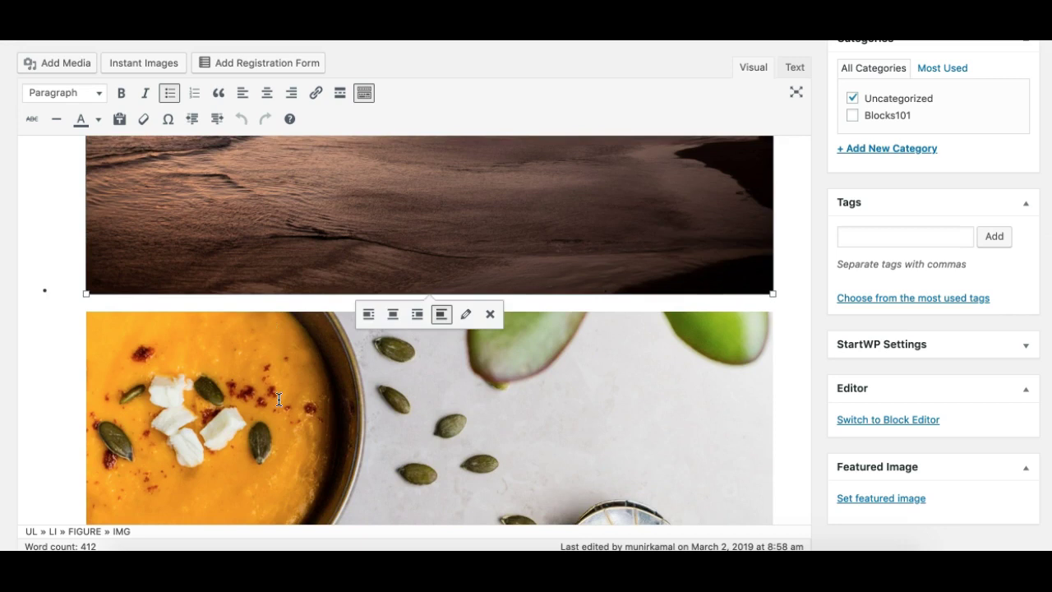
scroll(279, 400, down, 5)
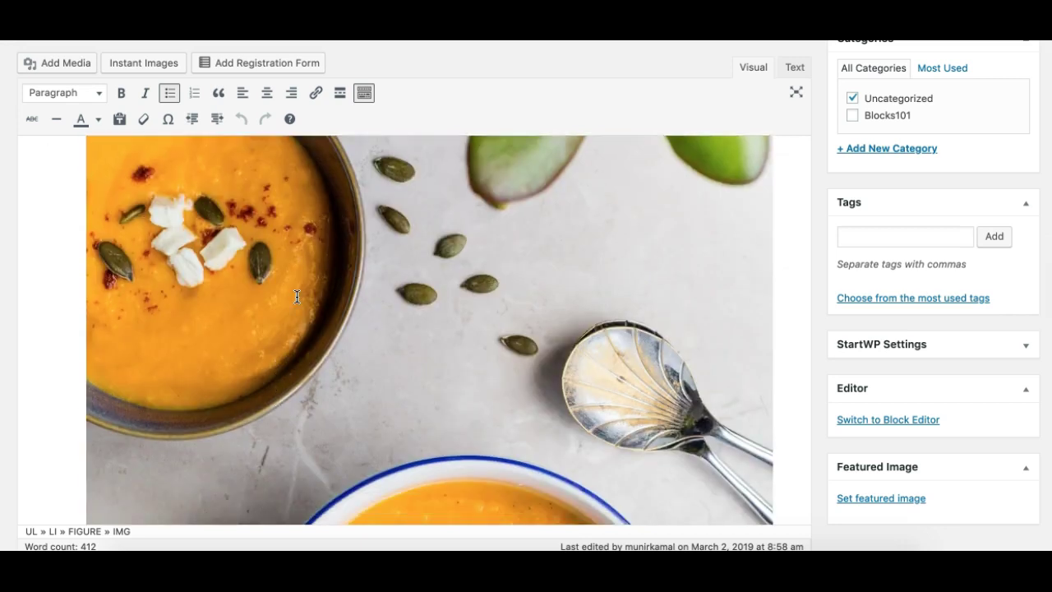
click(297, 297)
scroll(296, 335, down, 5)
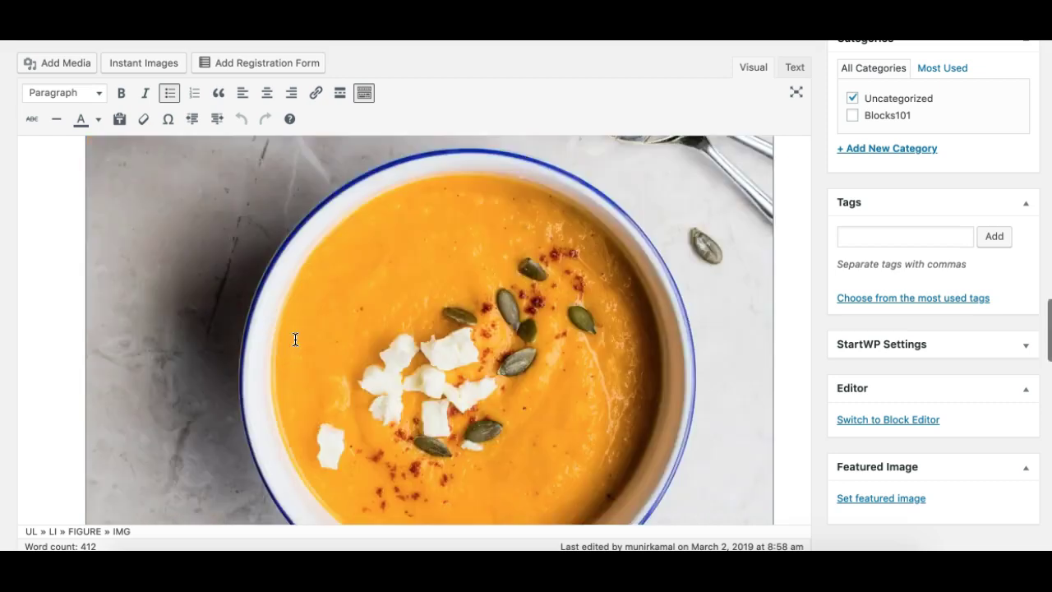
scroll(295, 339, down, 9)
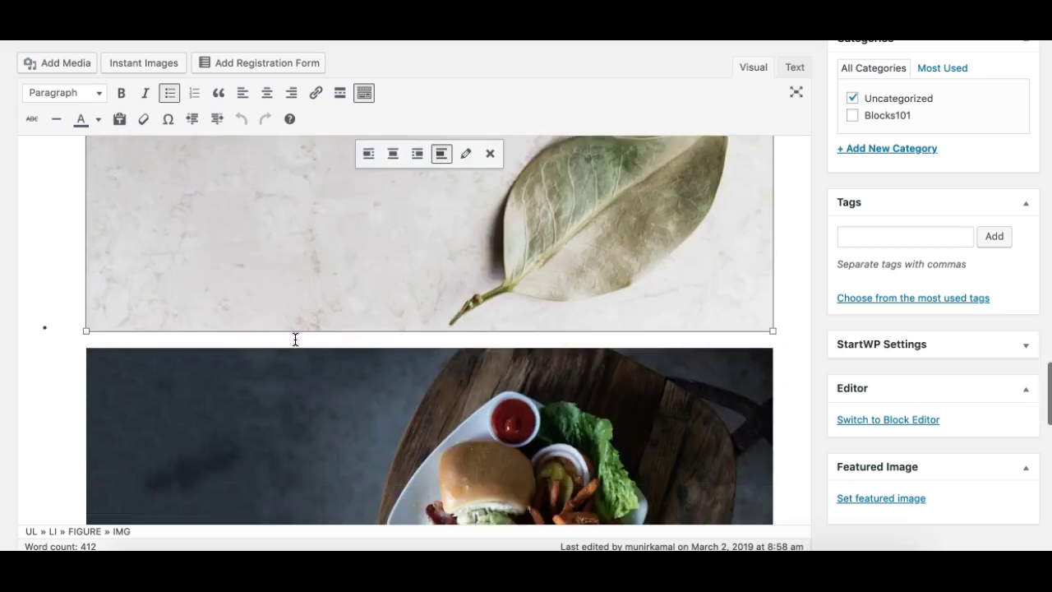
scroll(295, 338, down, 10)
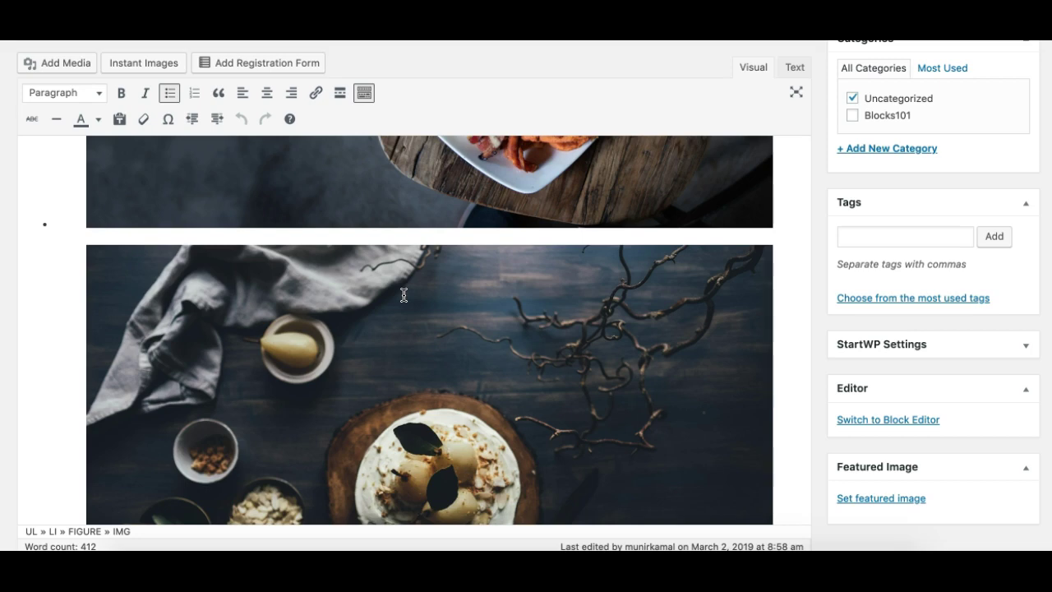
Recheck the stacked gallery images, selecting the landscape picture again, and return to the beginning of the post.
scroll(324, 313, up, 15)
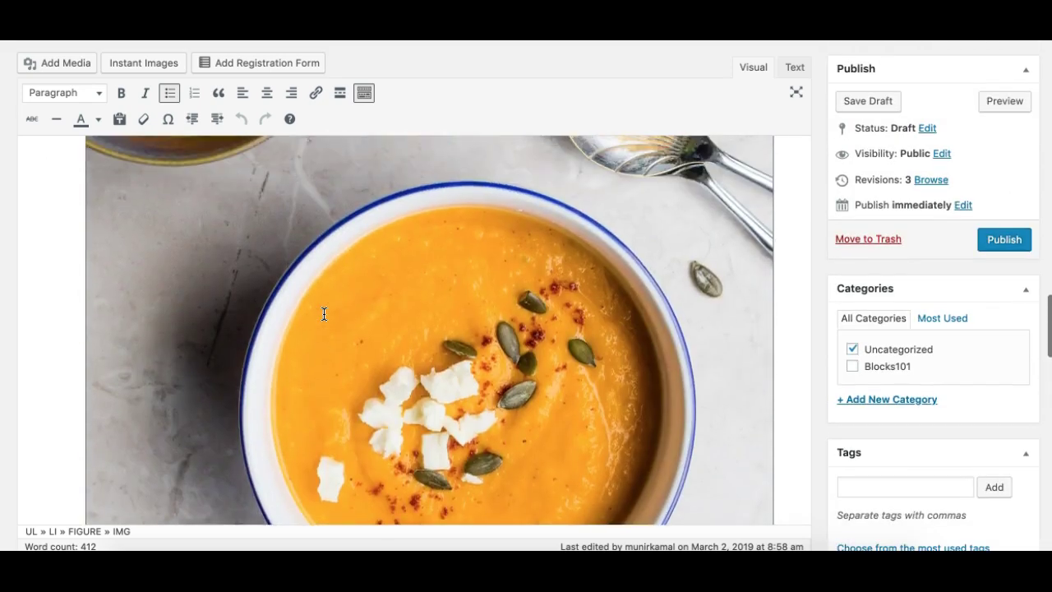
scroll(324, 314, up, 15)
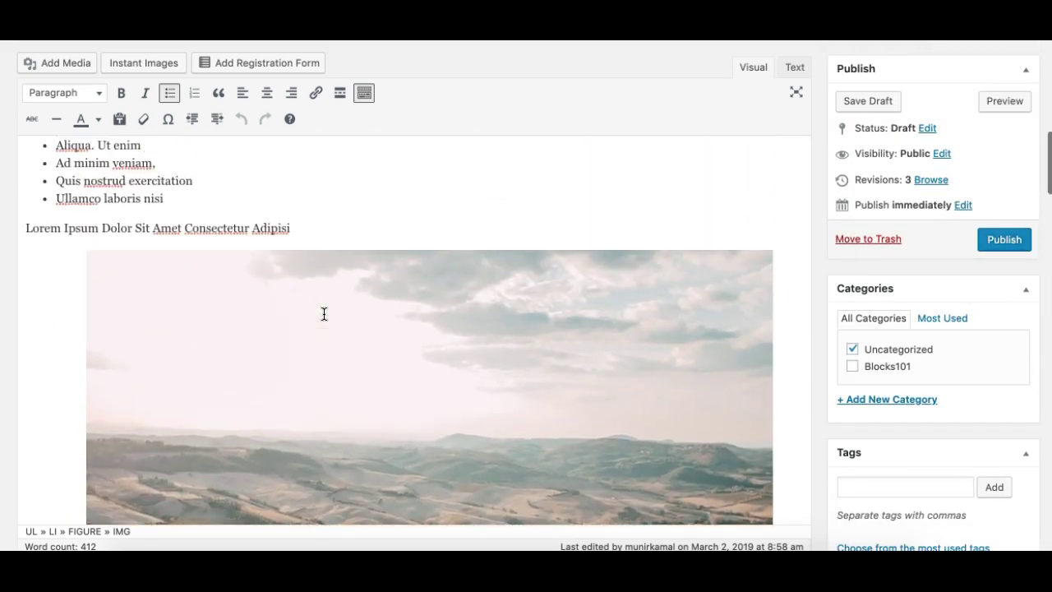
scroll(324, 313, down, 5)
click(324, 275)
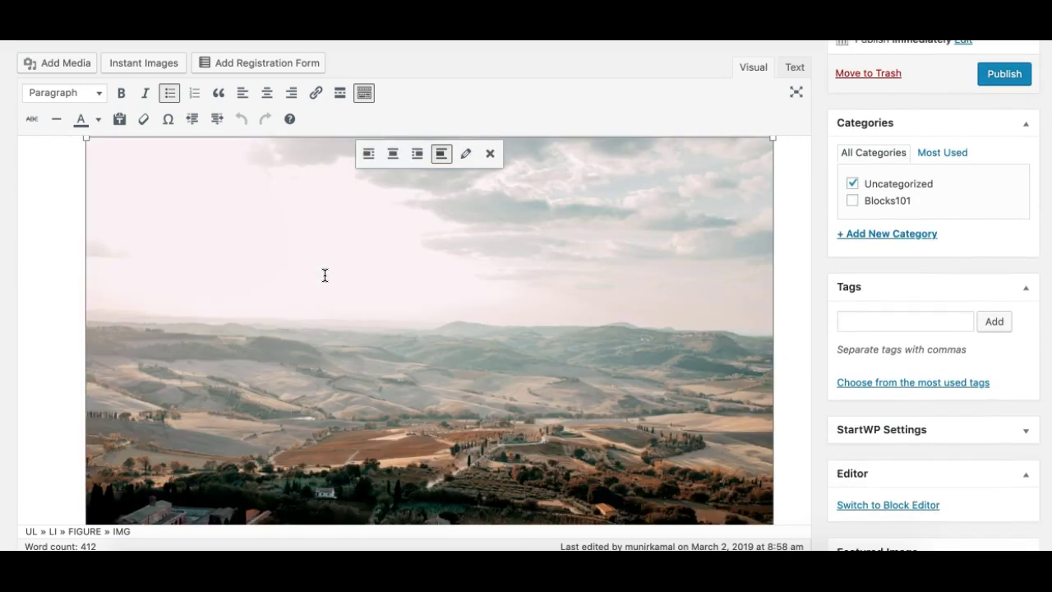
scroll(325, 276, down, 20)
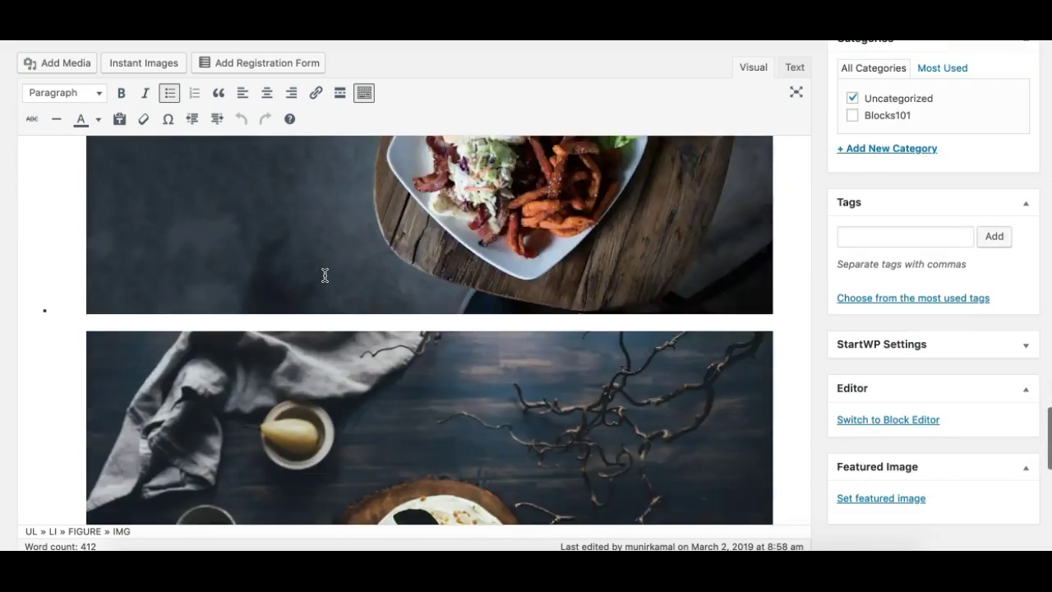
scroll(325, 276, up, 20)
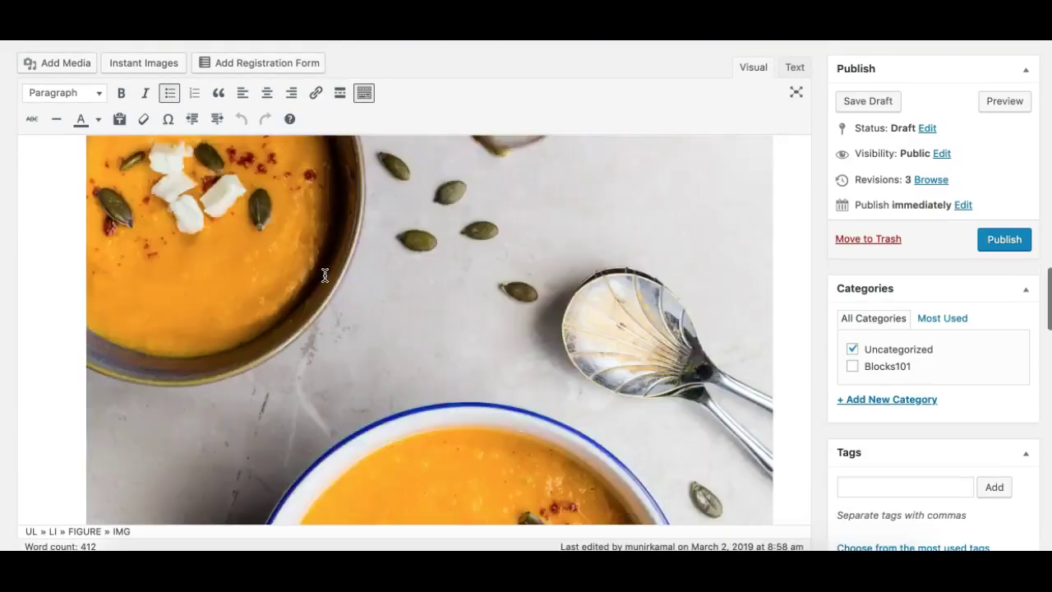
scroll(324, 275, up, 15)
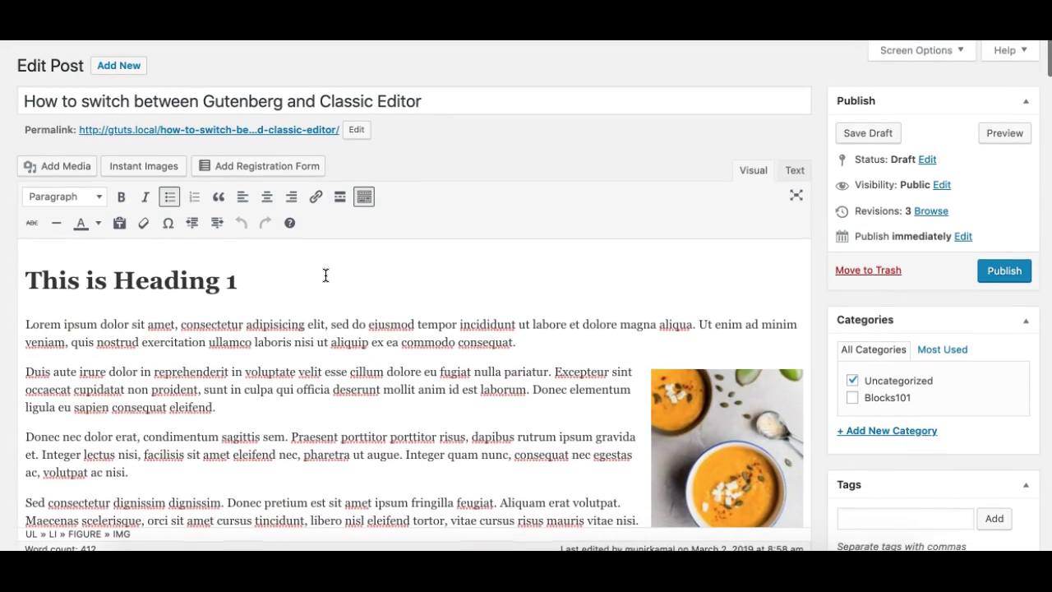